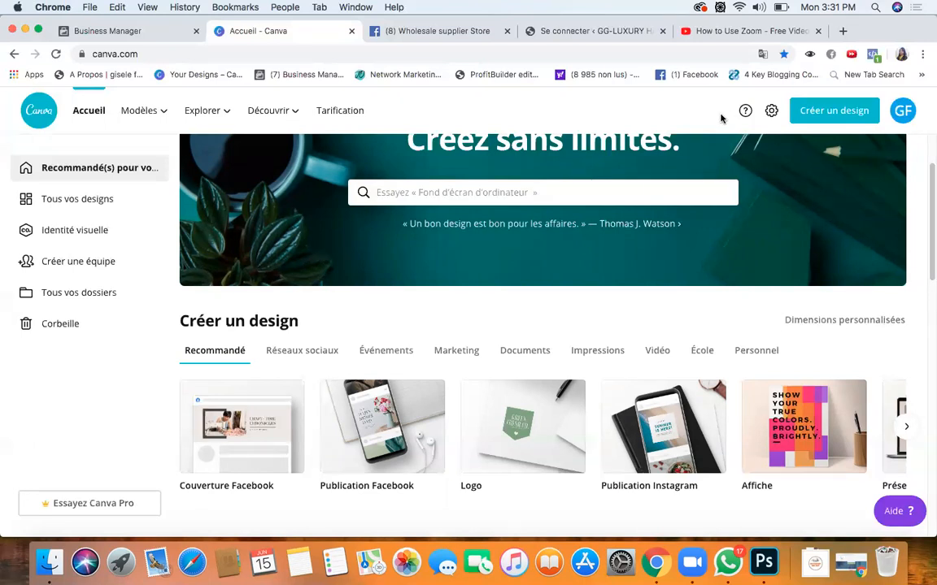
scroll(714, 209, "up", 3)
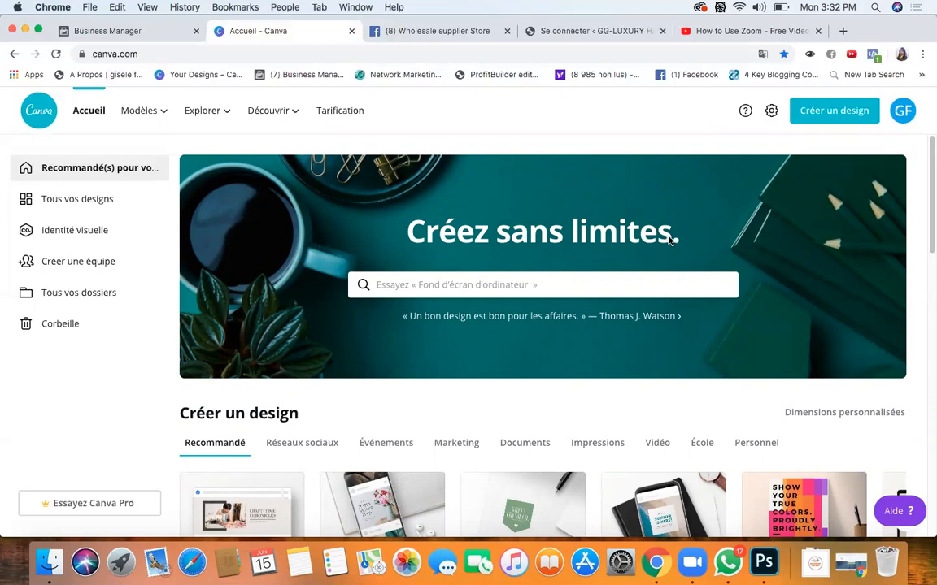
scroll(666, 240, "down", 3)
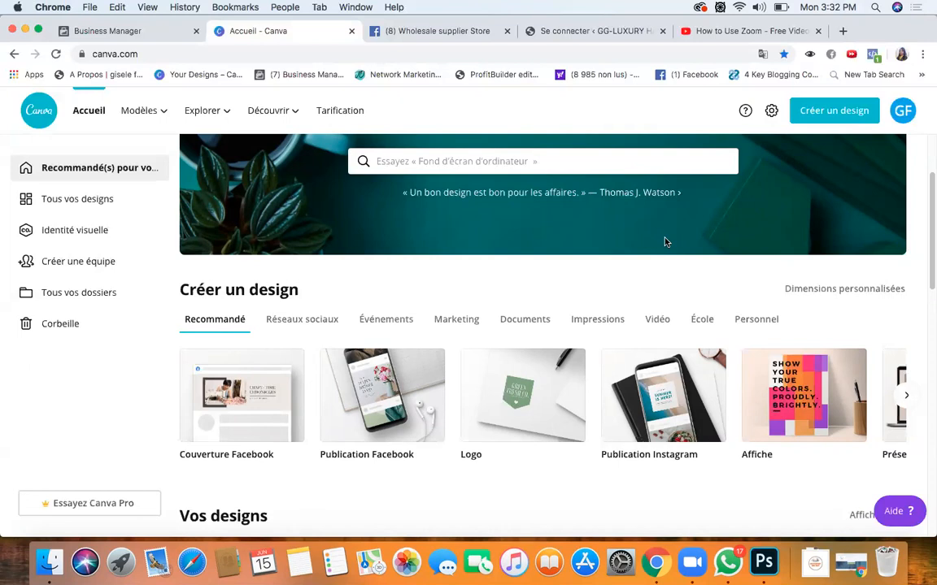
scroll(618, 267, "up", 3)
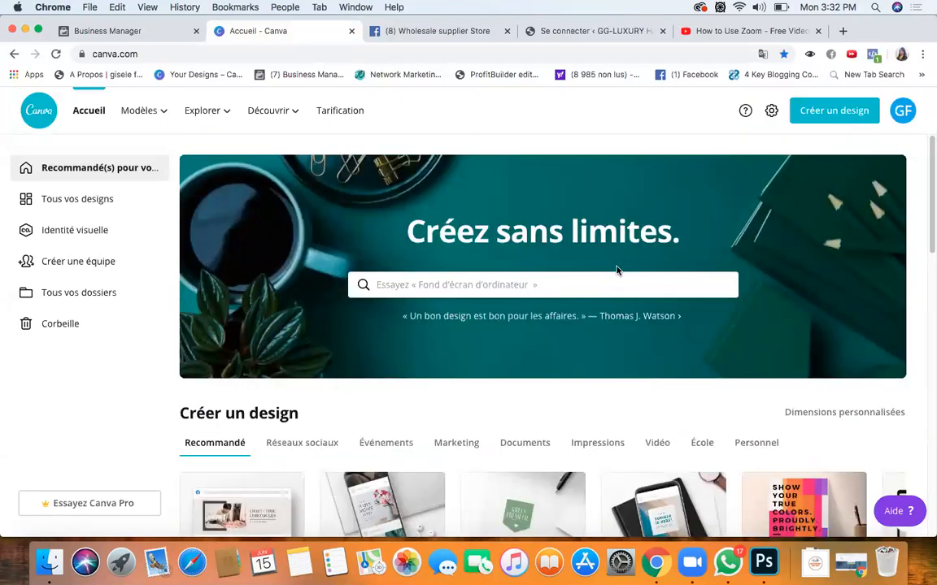
Step: Look through the recommended design types and create a new Logo design
scroll(622, 271, "down", 1)
scroll(624, 271, "down", 3)
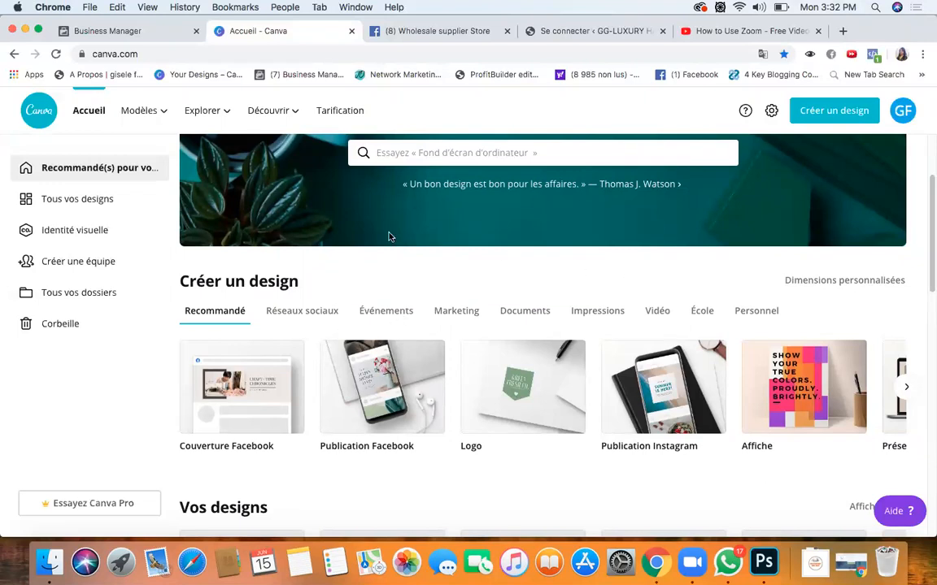
scroll(226, 411, "down", 1)
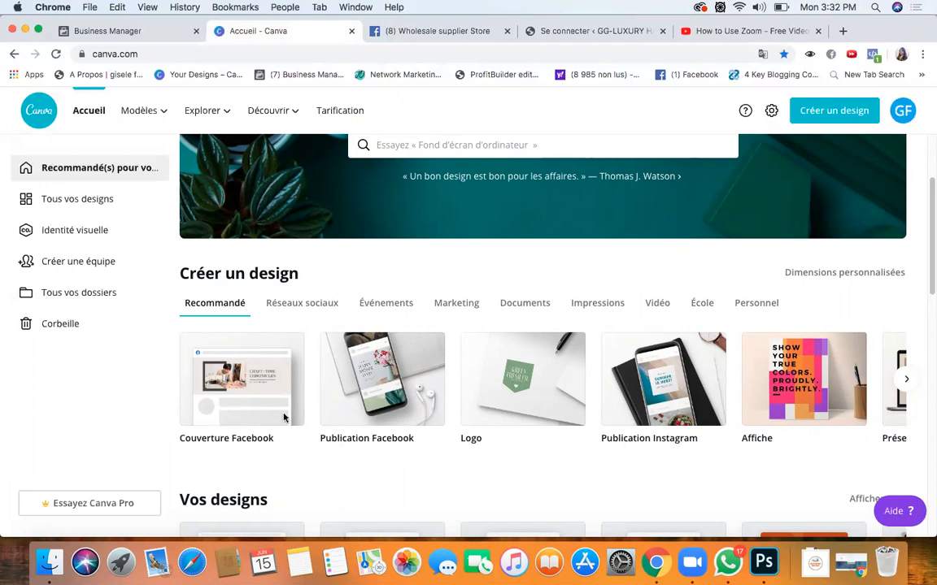
left_click(905, 379)
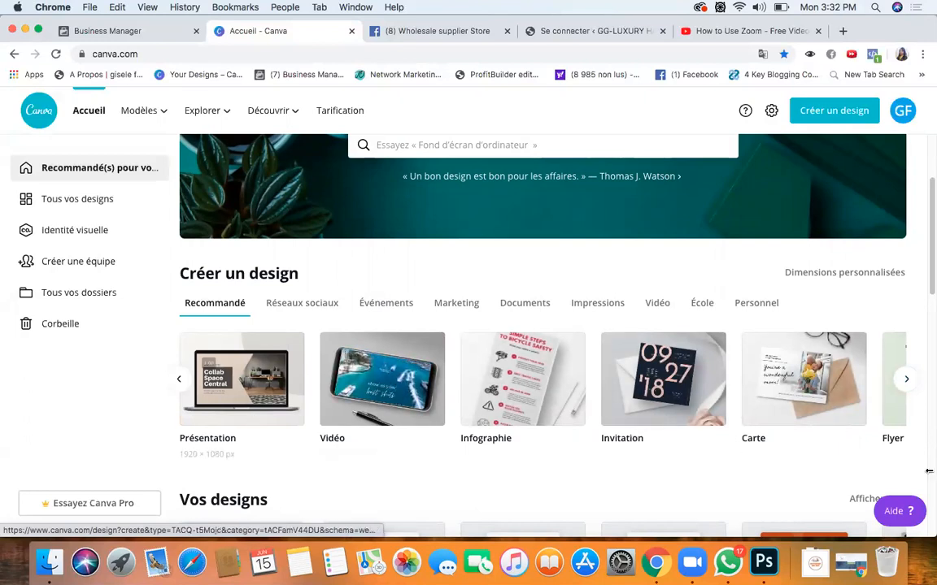
left_click(906, 379)
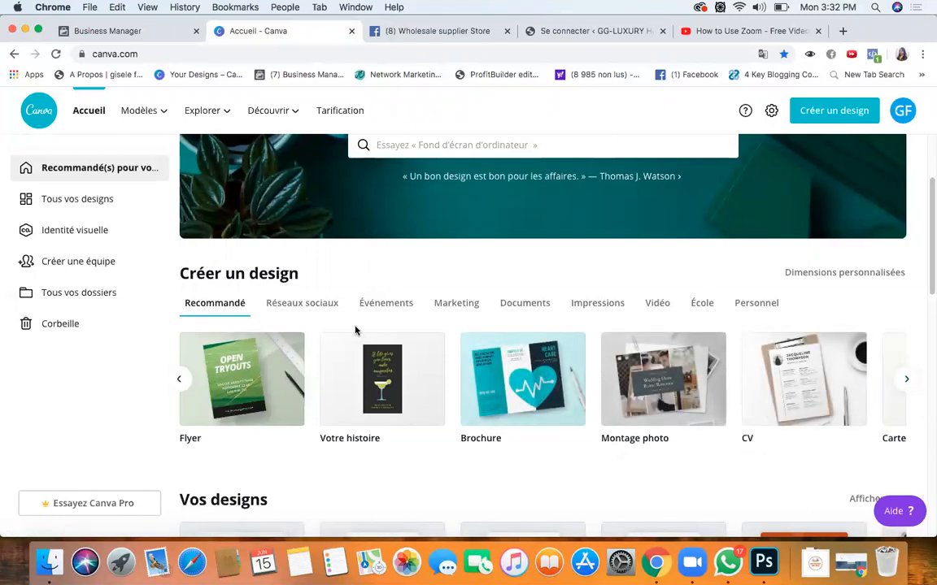
left_click(180, 379)
left_click(183, 381)
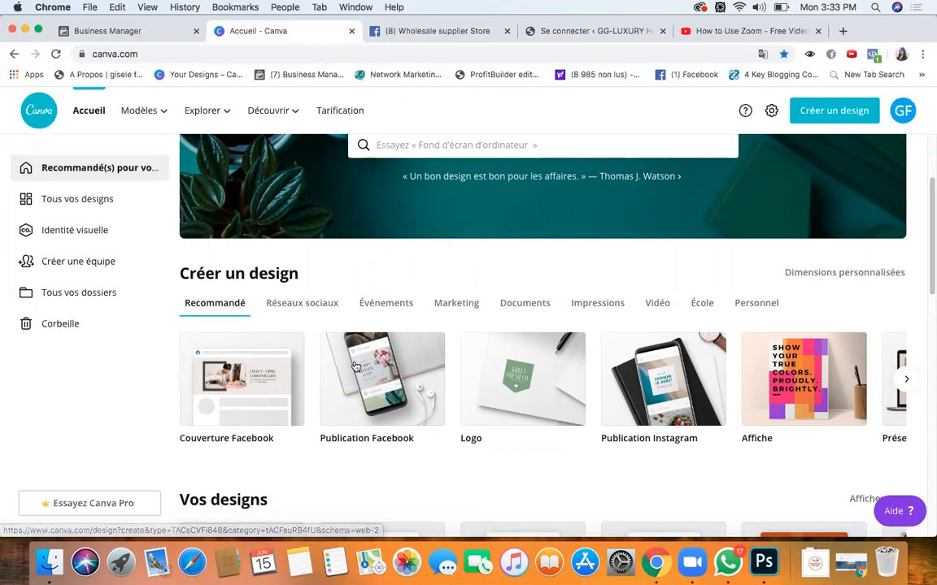
scroll(439, 395, "down", 1)
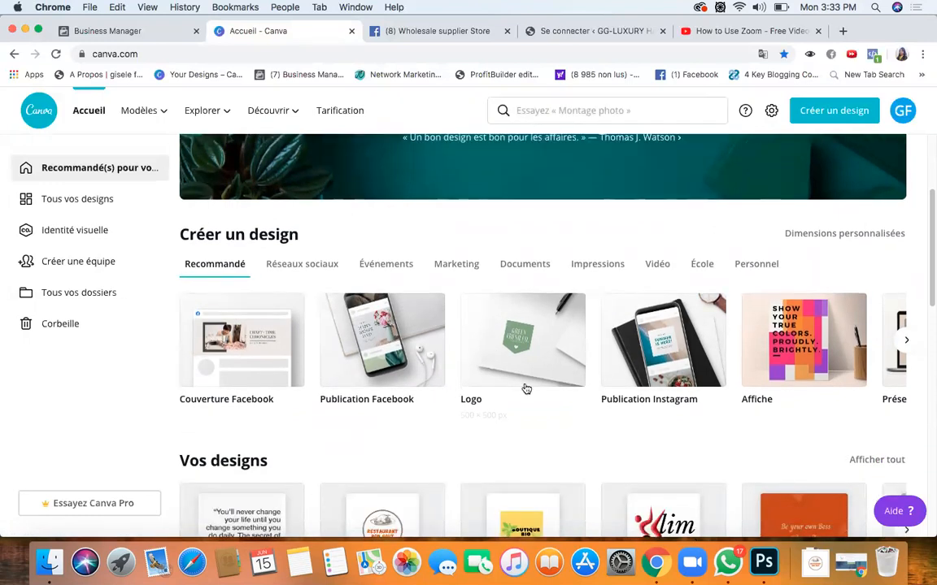
left_click(528, 338)
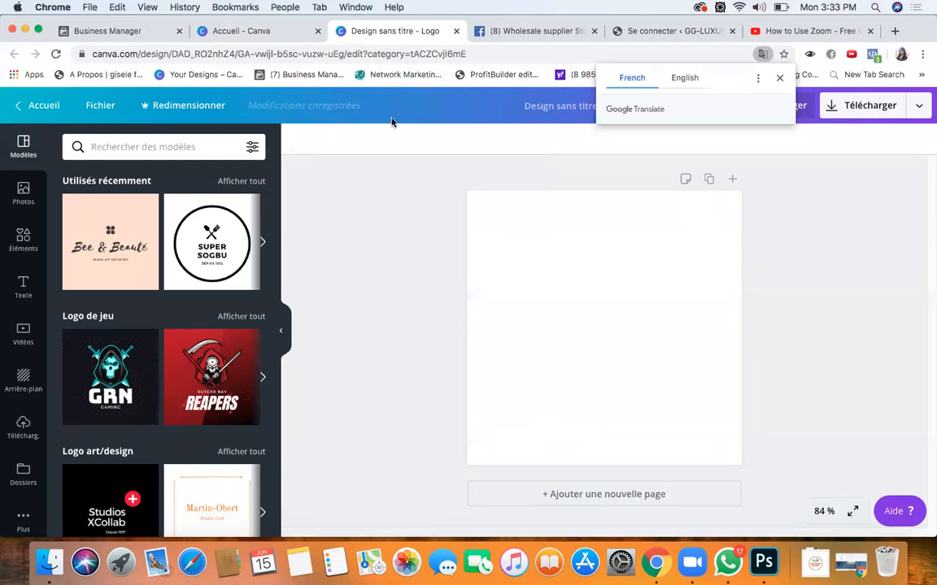
Step: Browse the logo templates and apply the recently used "Bee & Beauté" template to the blank page
scroll(203, 238, "down", 2)
scroll(206, 242, "up", 2)
scroll(157, 264, "down", 6)
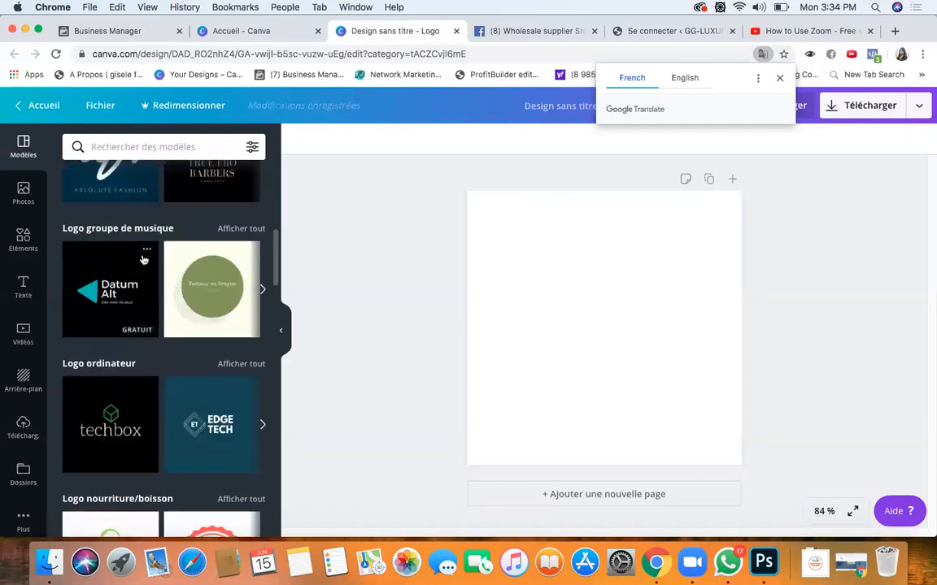
scroll(144, 302, "down", 1)
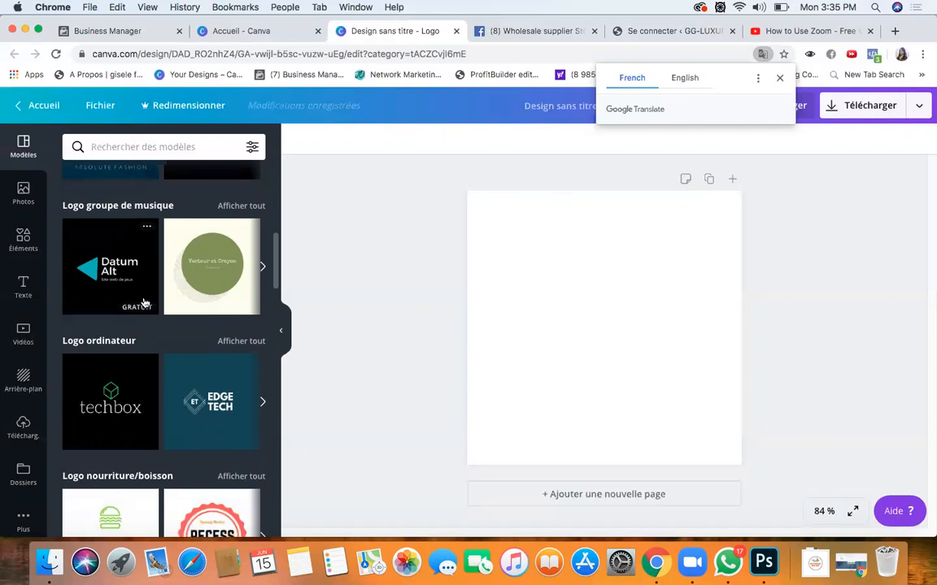
scroll(144, 303, "down", 10)
scroll(144, 302, "up", 10)
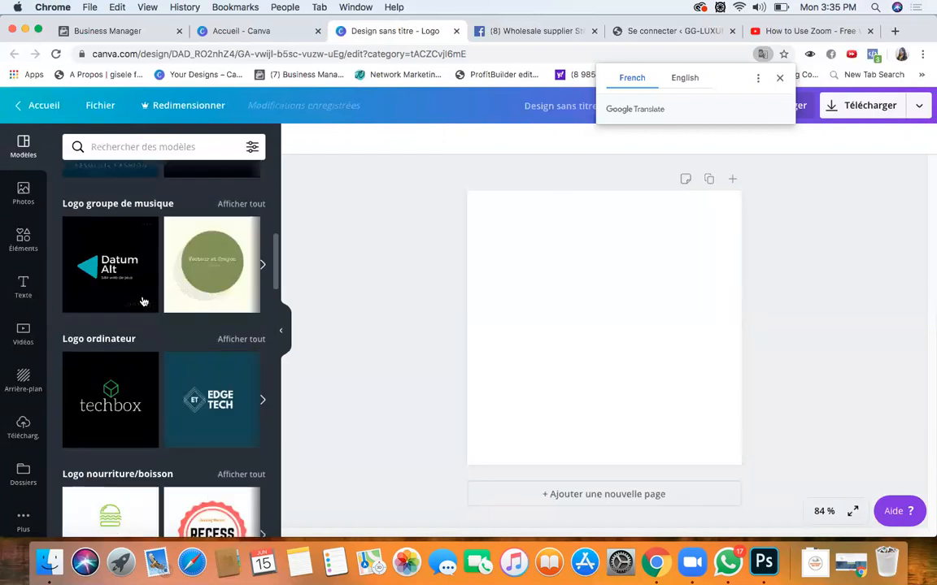
scroll(143, 303, "up", 5)
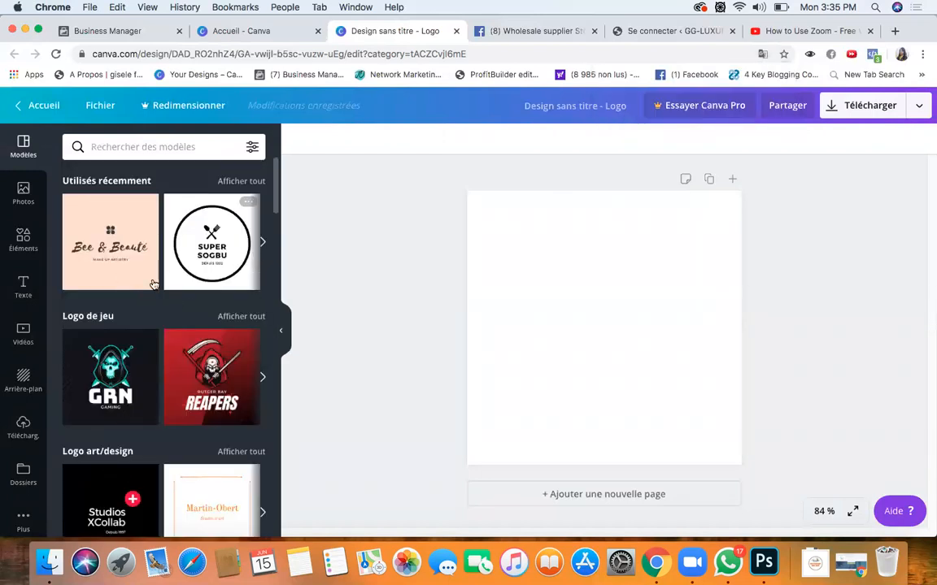
left_click(106, 244)
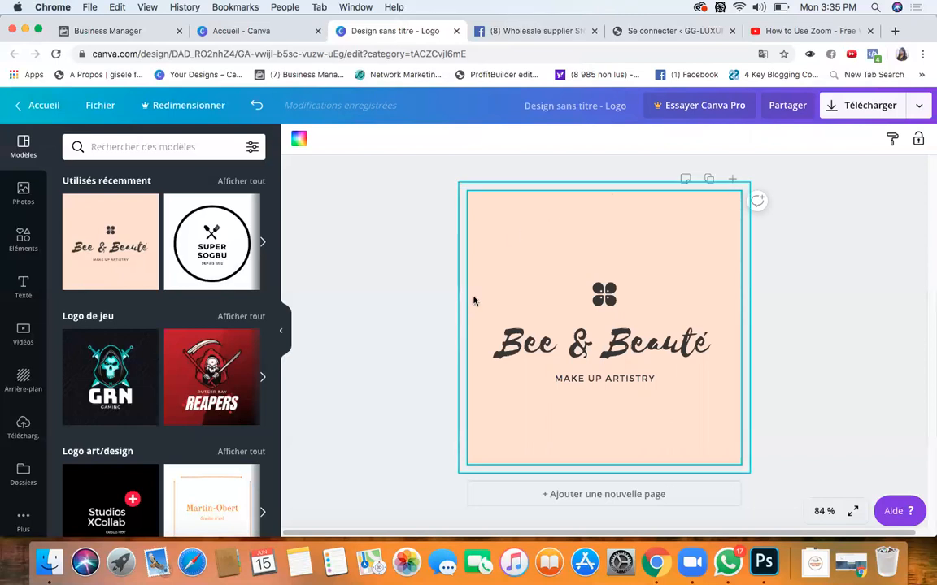
Step: Ungroup the template's icon and text elements, and delete the peach background
left_click(553, 320)
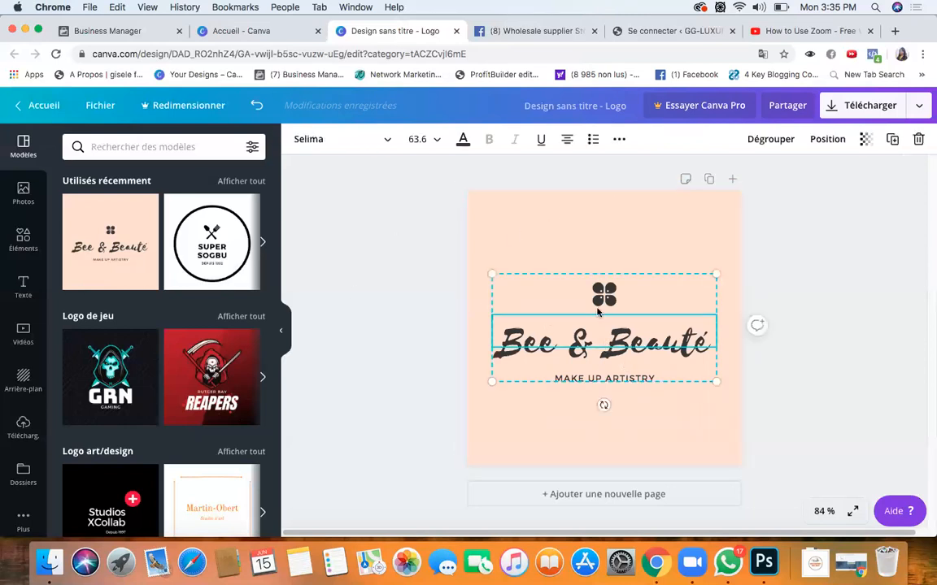
left_click(779, 143)
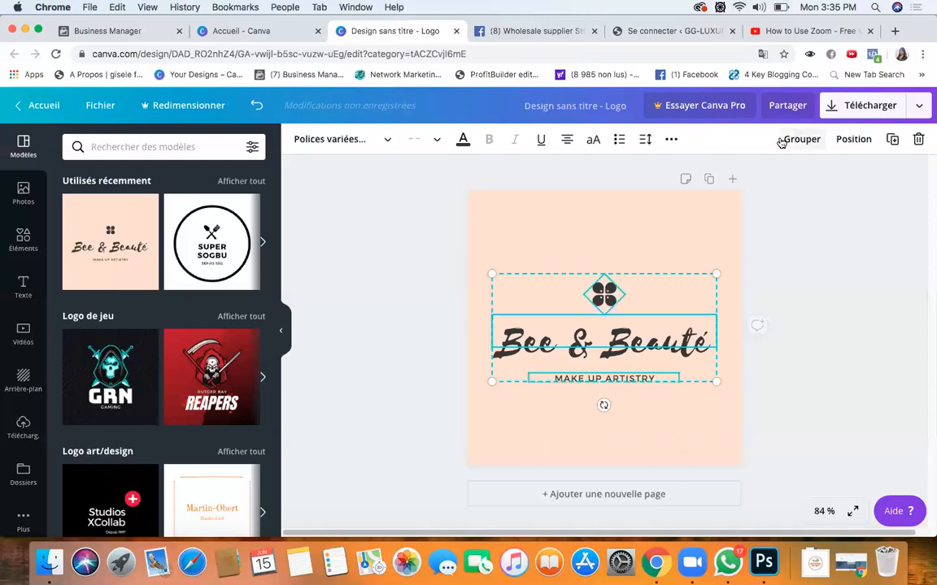
left_click(430, 269)
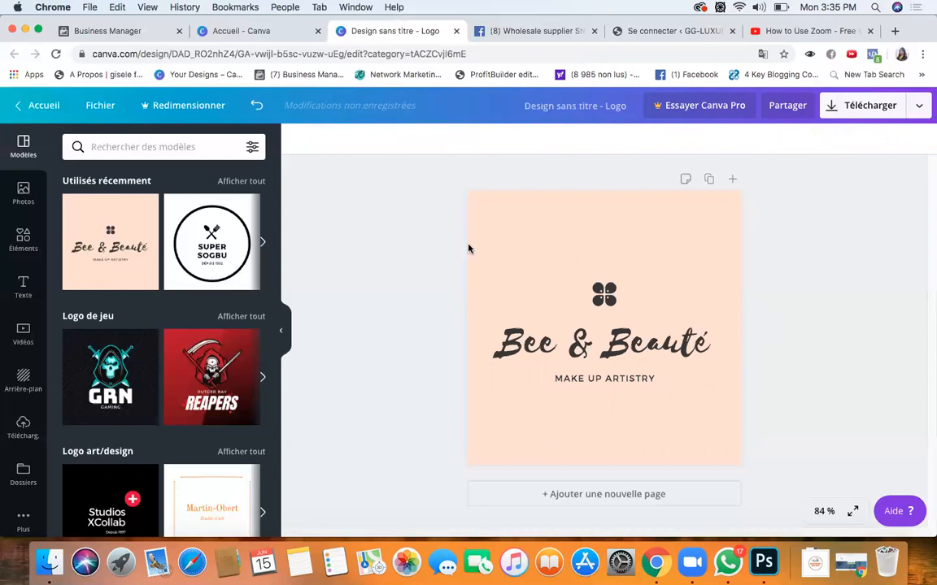
left_click(528, 241)
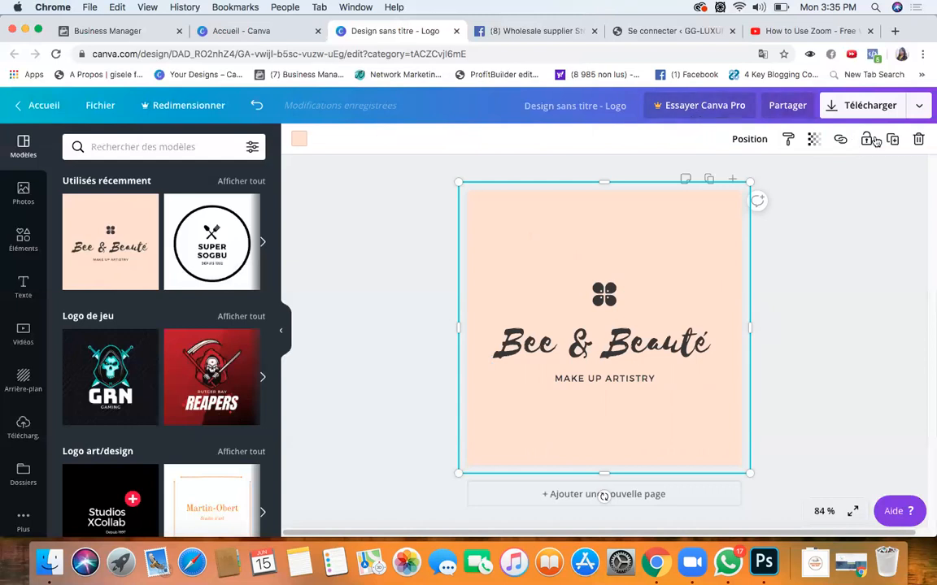
left_click(918, 140)
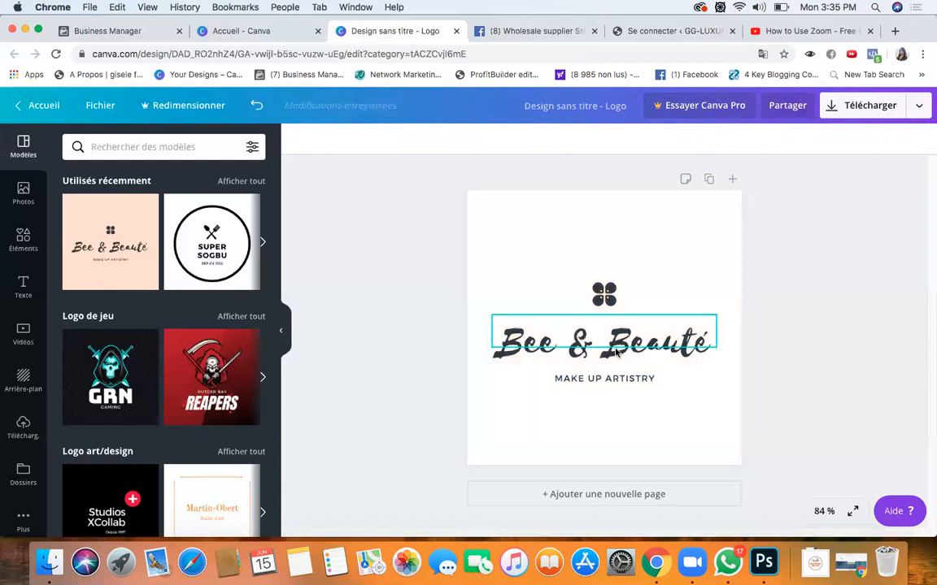
Step: Recolour the clover icon with dark green leaves and light green accents
left_click(604, 294)
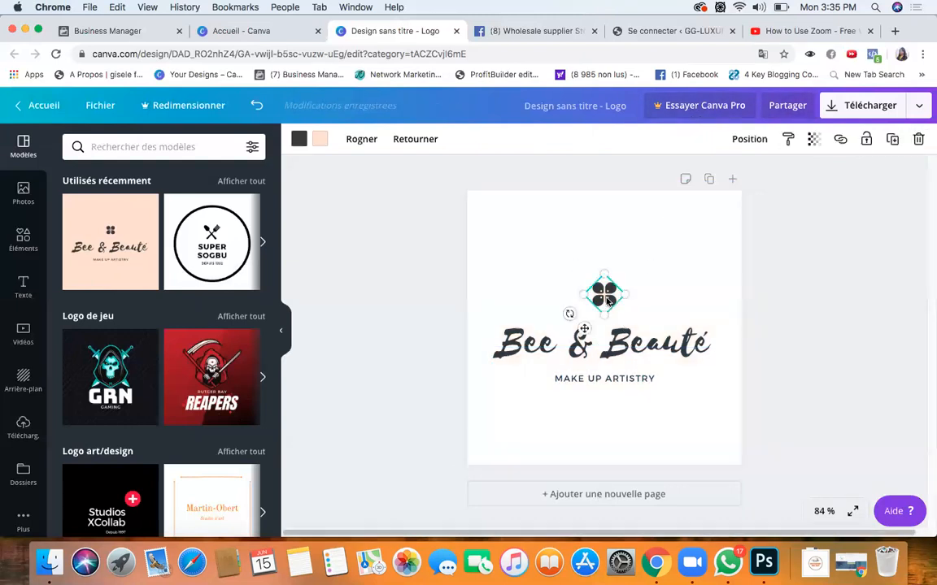
left_click(319, 139)
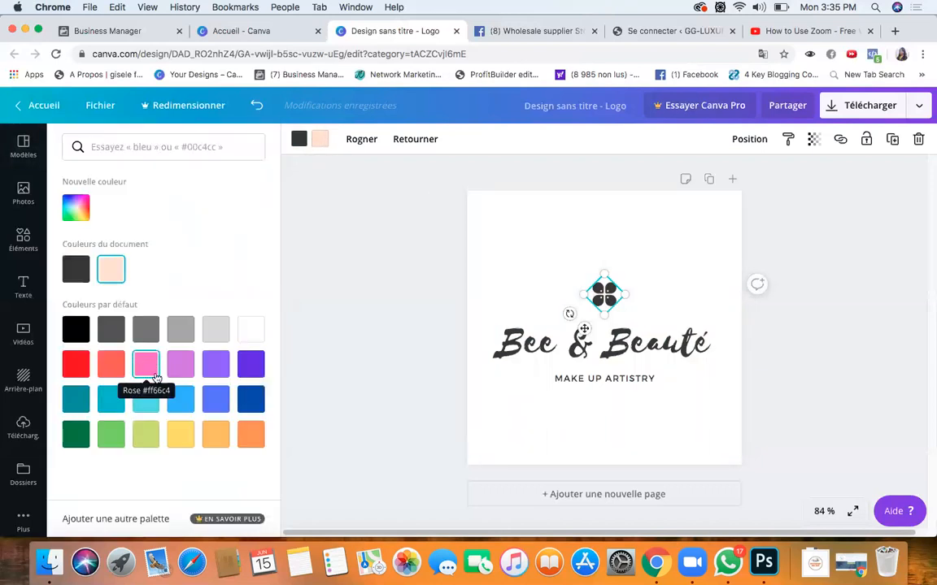
left_click(183, 433)
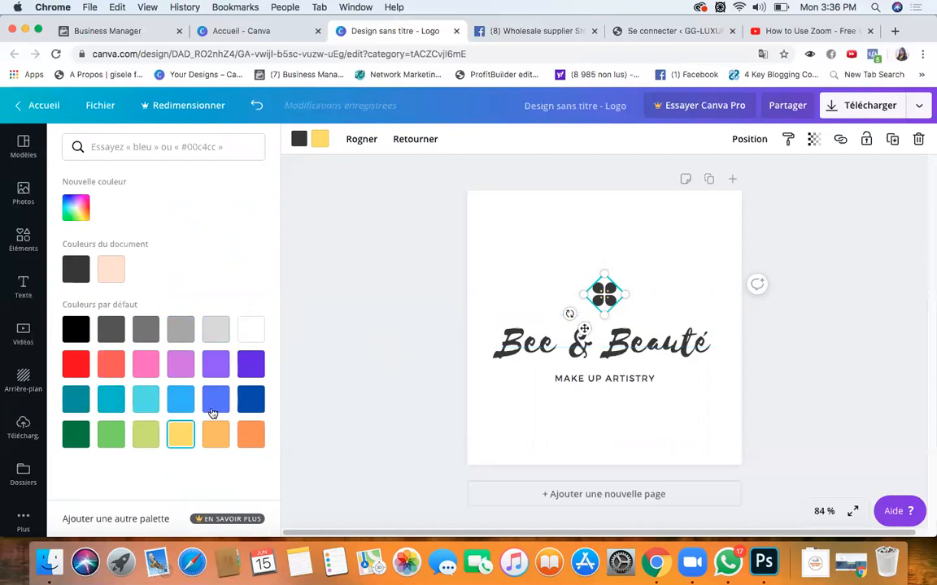
left_click(111, 434)
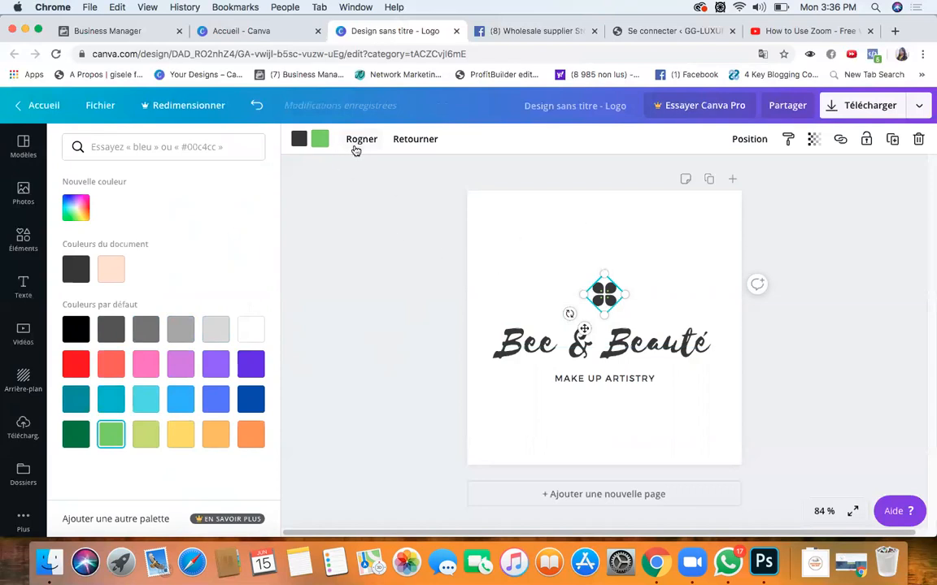
left_click(298, 143)
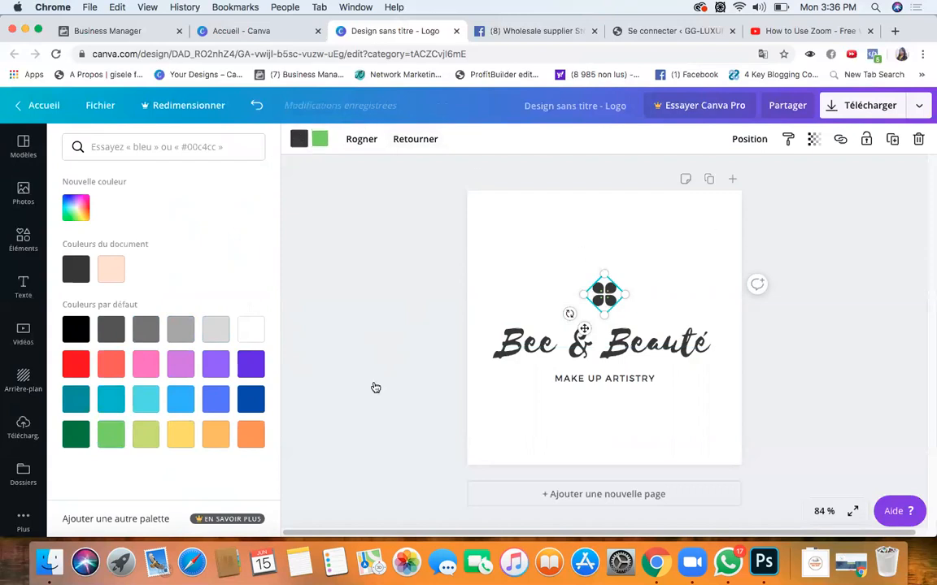
left_click(78, 436)
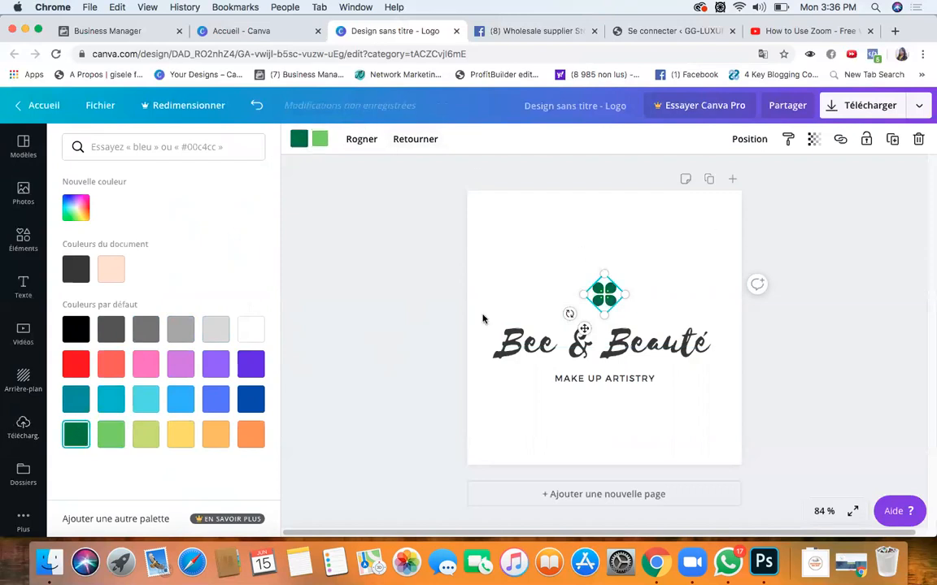
Step: Enlarge the clover icon up and to the left, and change its accent colour to yellow
left_click_drag(582, 290, 550, 274)
left_click(588, 299)
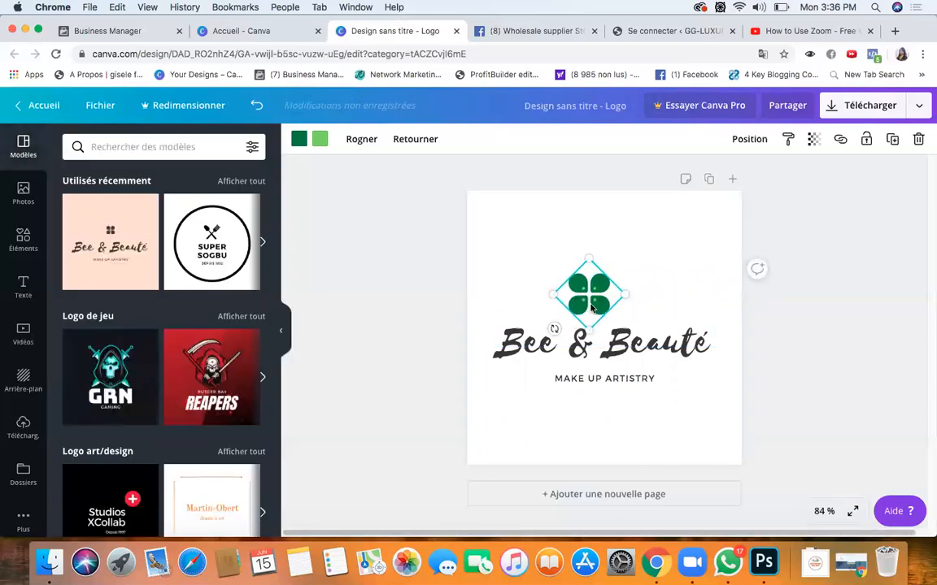
left_click(320, 139)
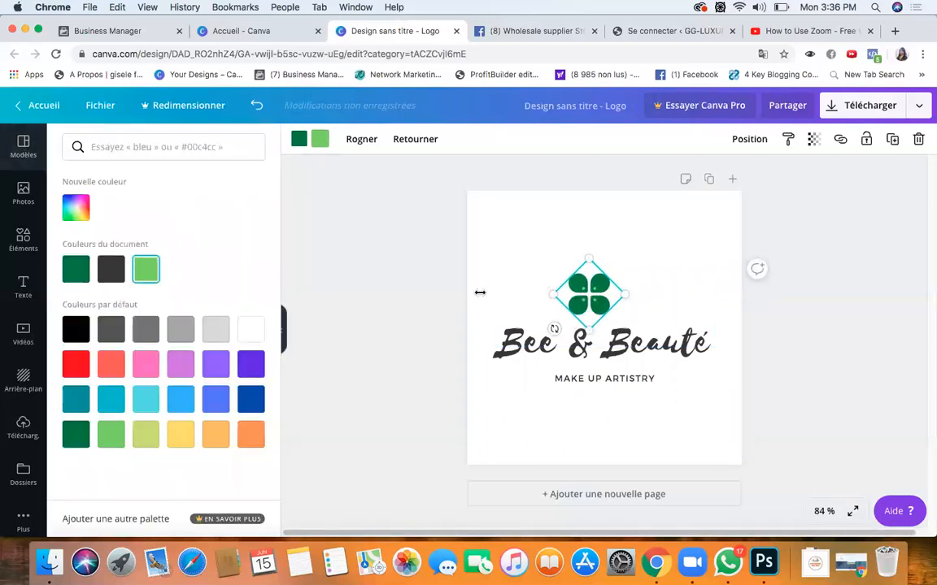
left_click(194, 436)
left_click(639, 301)
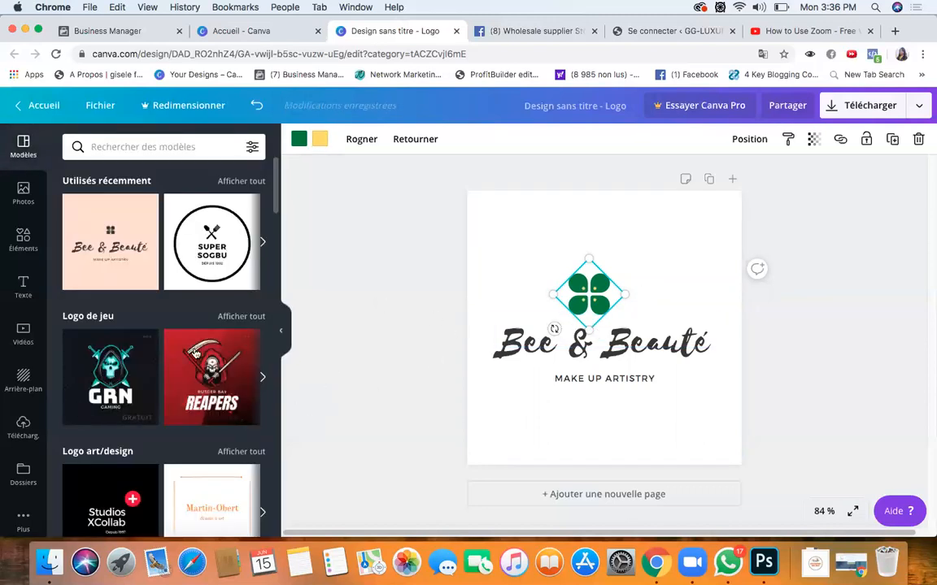
Step: Reduce the "Bee & Beauté" text, trying font size 24 before setting it to 36
left_click(537, 337)
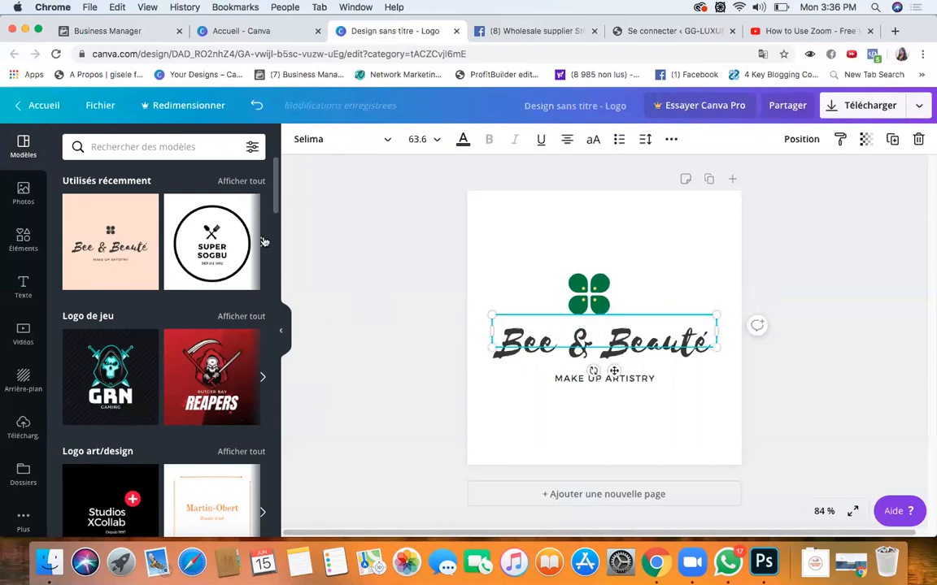
left_click(438, 141)
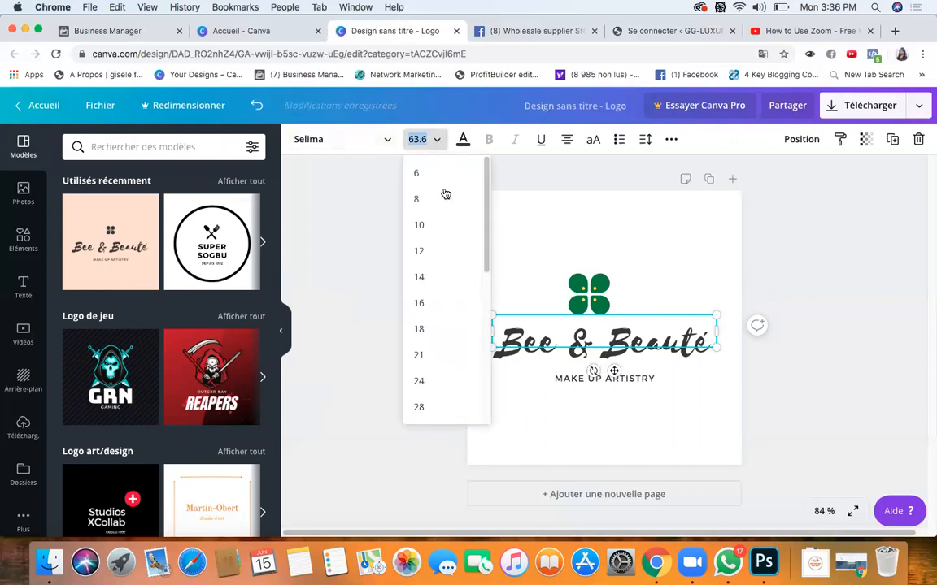
left_click(439, 383)
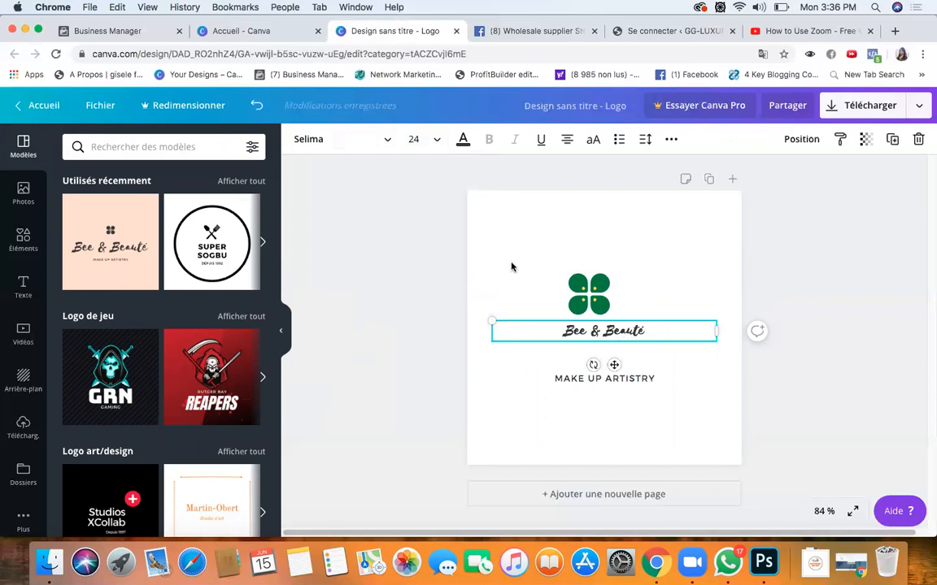
left_click(434, 139)
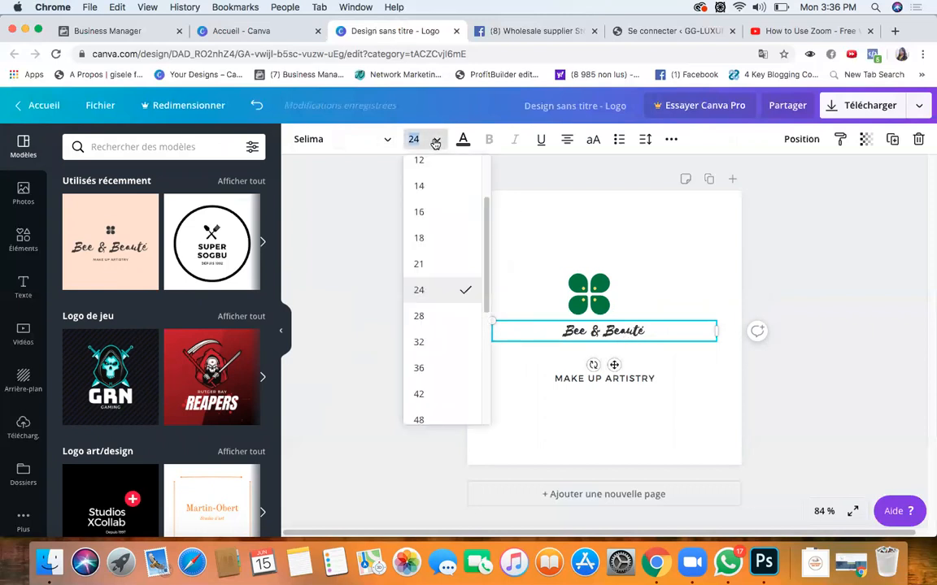
left_click(435, 368)
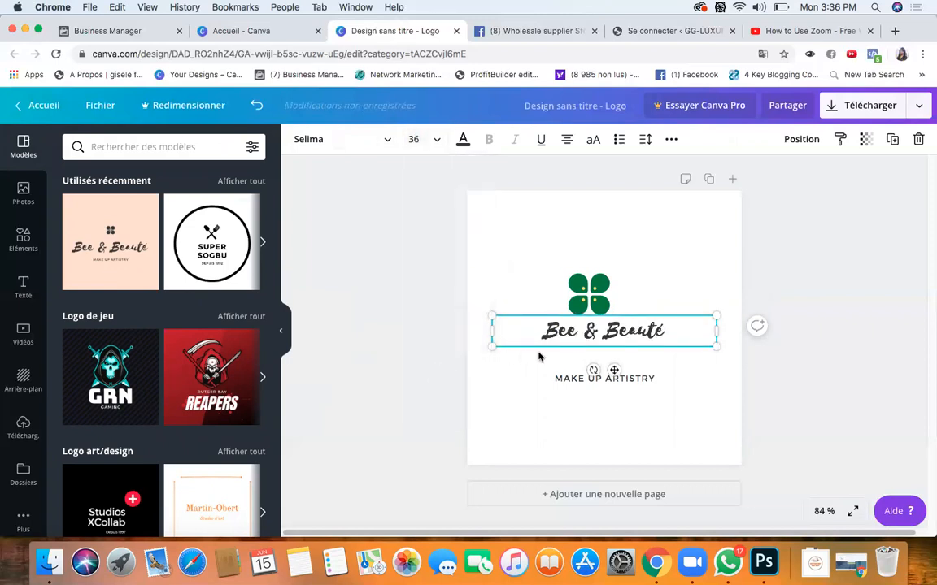
Step: Move the "Bee & Beauté" text slightly up and left, closer beneath the clover icon
left_click(528, 258)
left_click(630, 336)
left_click_drag(630, 333, 622, 327)
left_click(581, 226)
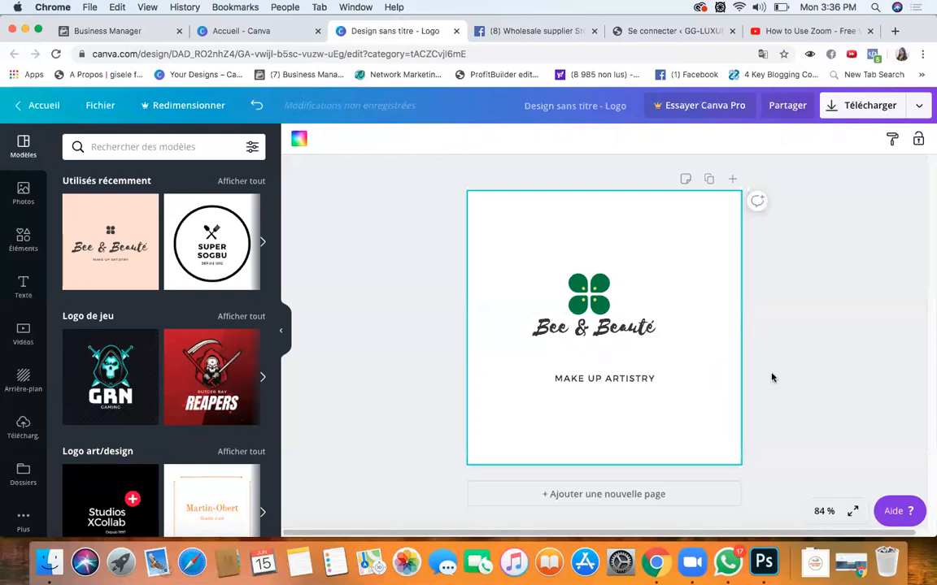
Step: Shorten the "MAKE UP ARTISTRY" tagline to "MAKE UP" by removing the word "ARTISTRY"
left_click(636, 381)
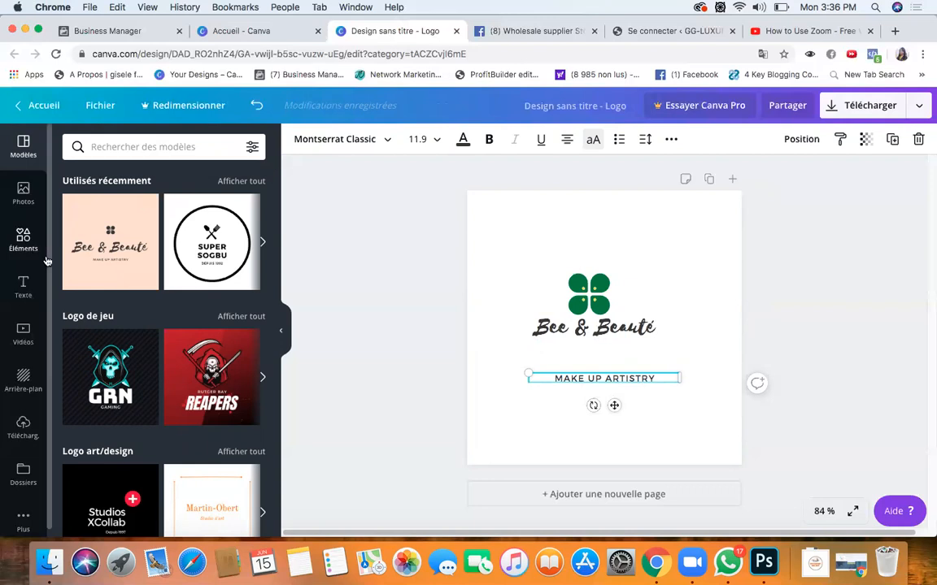
left_click(22, 286)
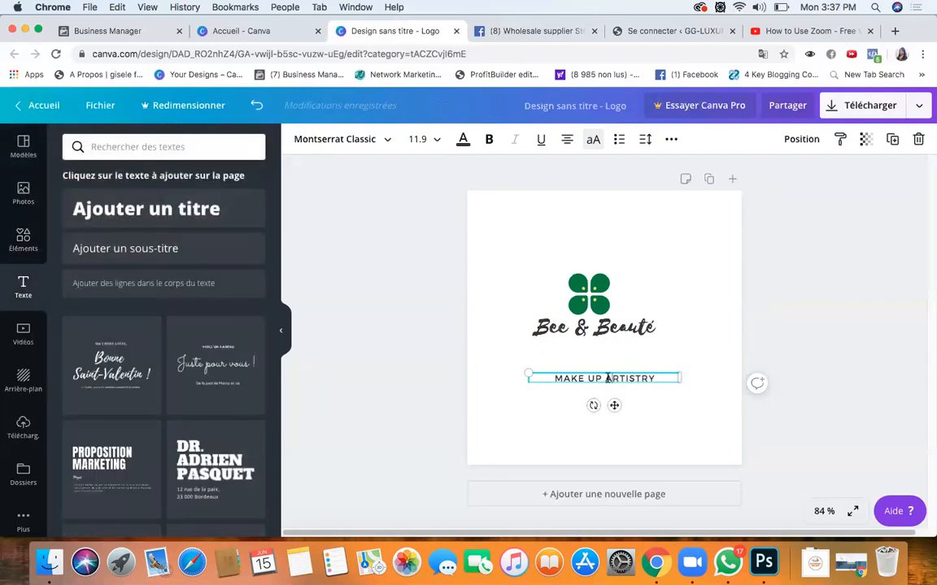
double_click(651, 379)
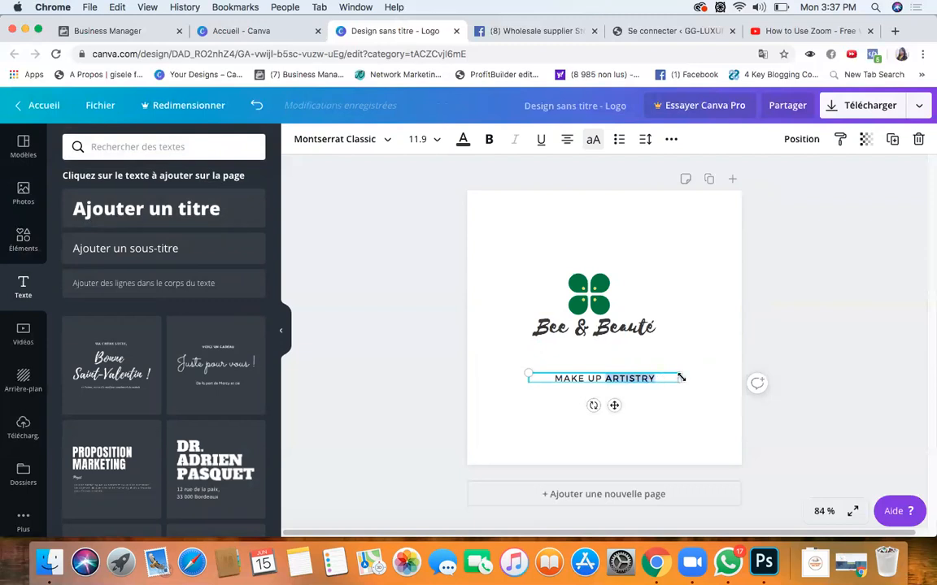
key("BackSpace")
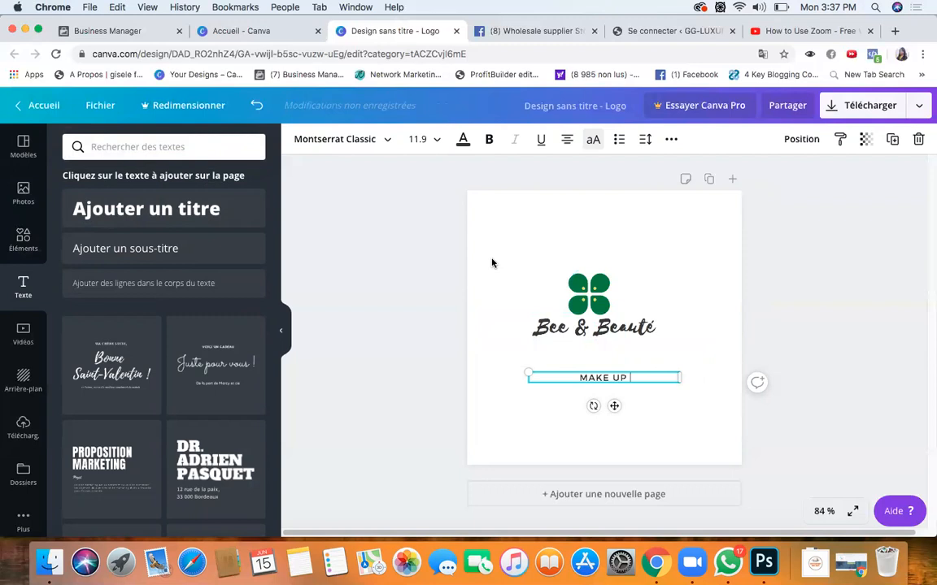
left_click(516, 260)
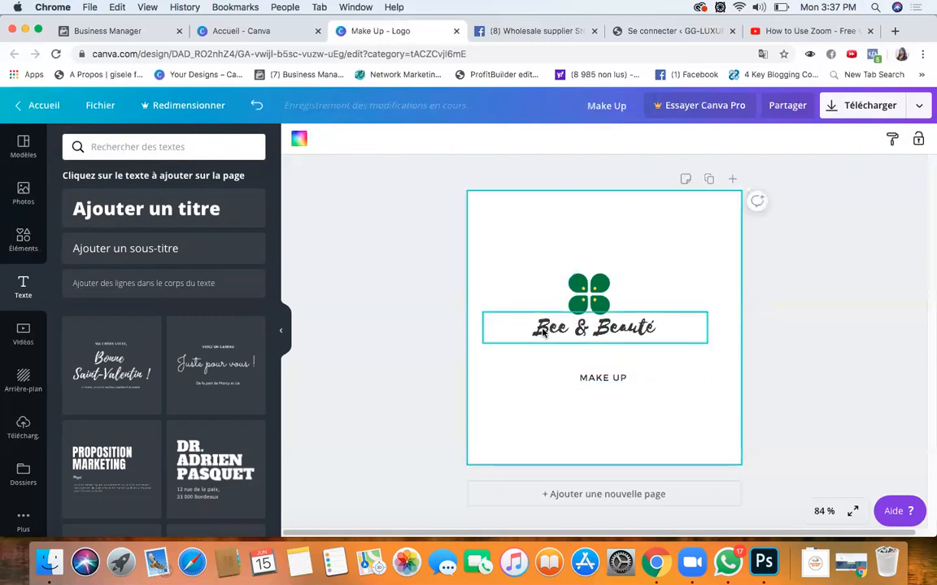
Step: Replace "Bee &" in the logo's main text with "Gigi" so it reads "Gigi Beauté"
left_click(547, 329)
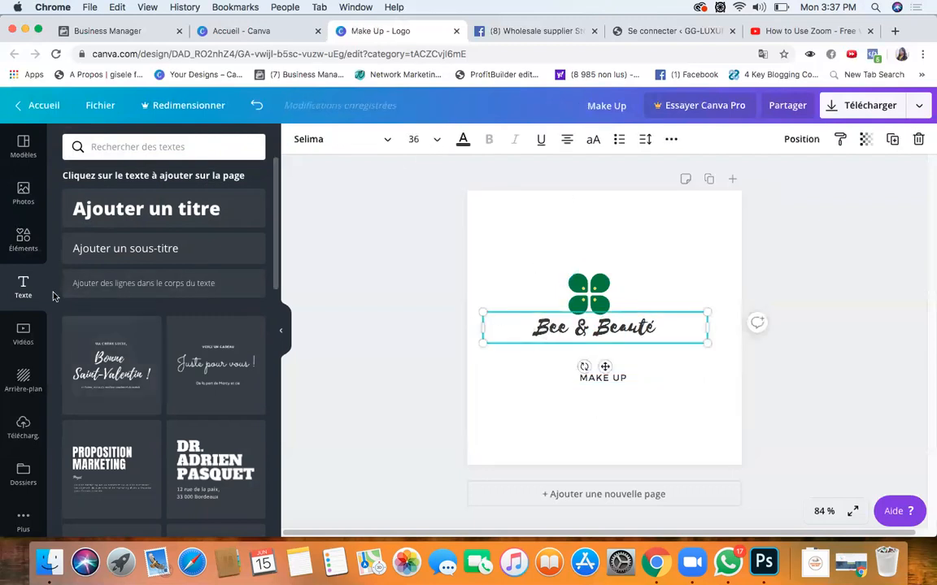
left_click(547, 329)
left_click_drag(534, 328, 584, 331)
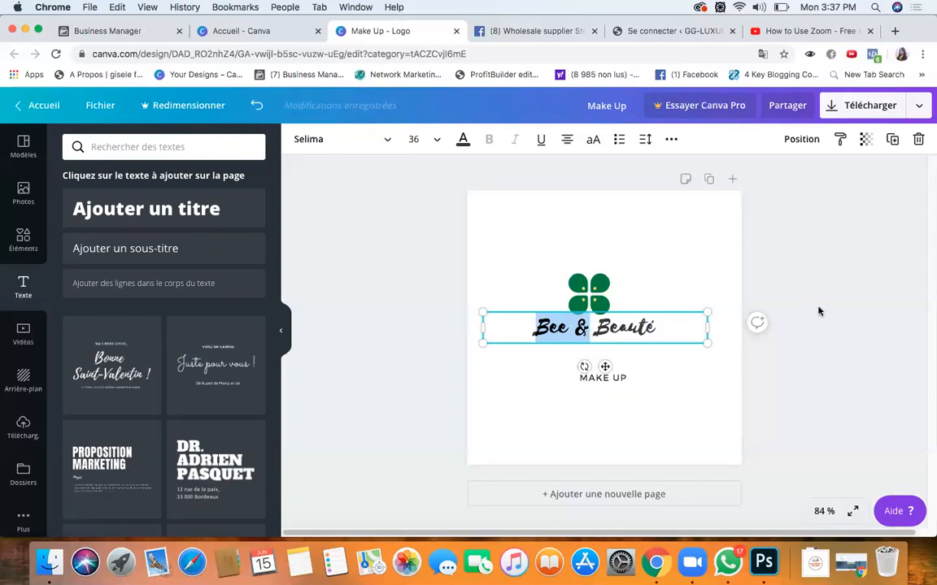
type("g")
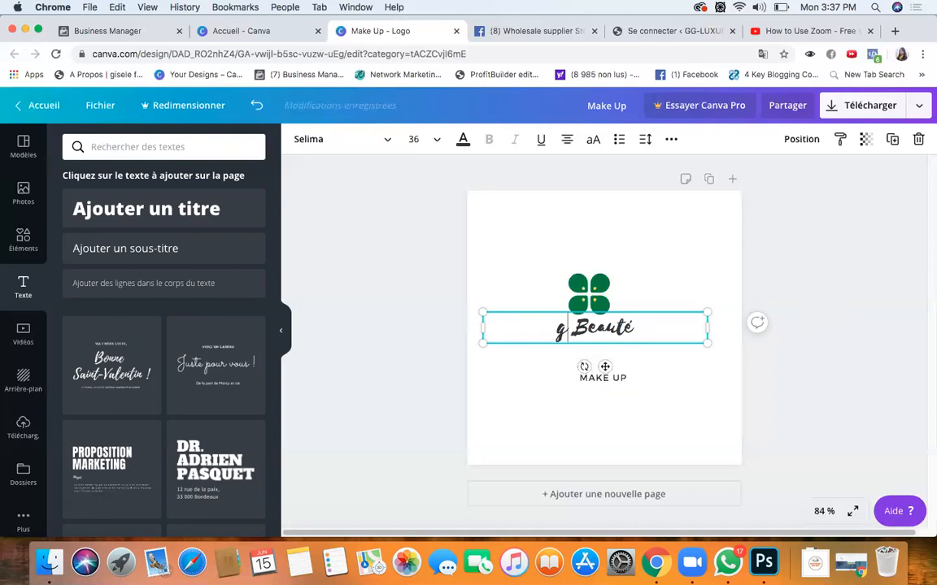
key("BackSpace")
type("GIGI")
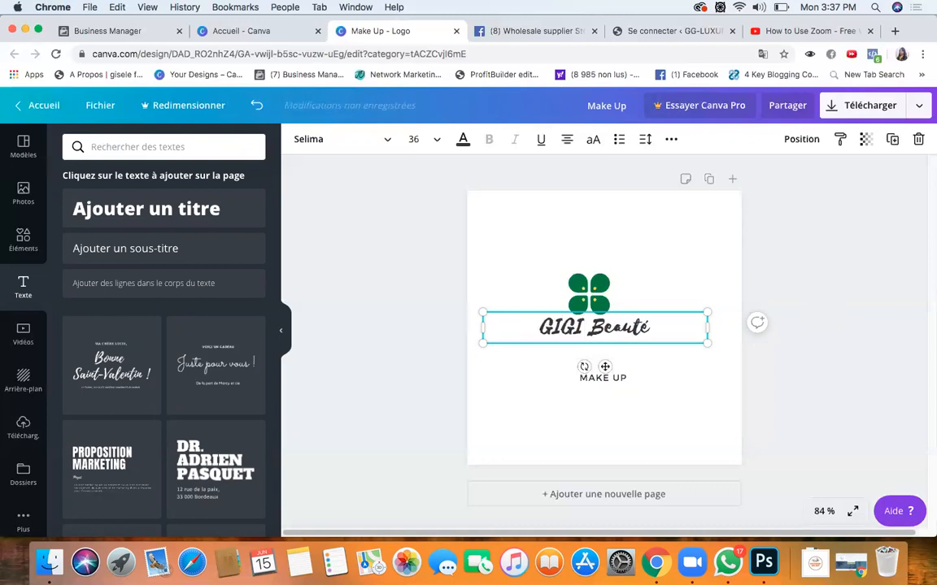
key("BackSpace")
key("BackSpace")
key("BackSpace")
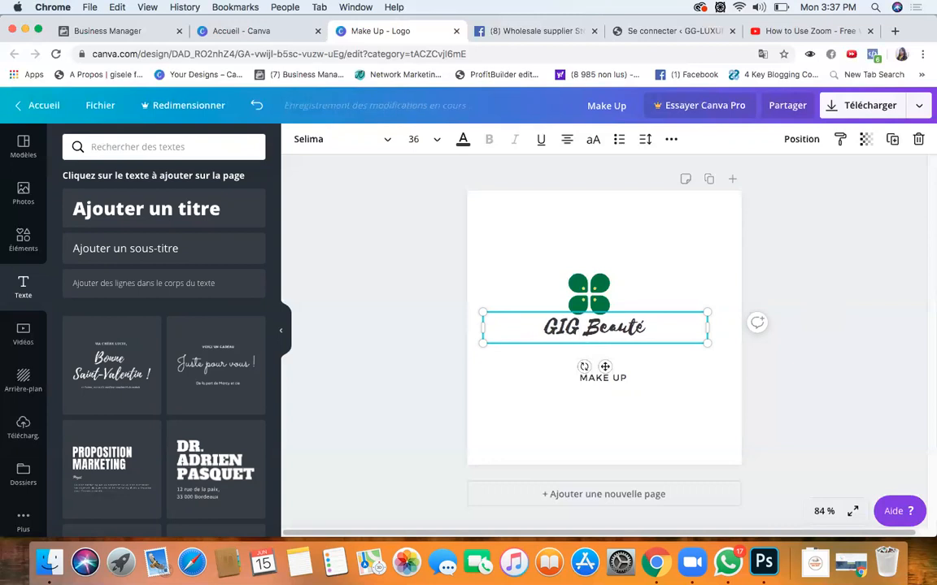
type("igi")
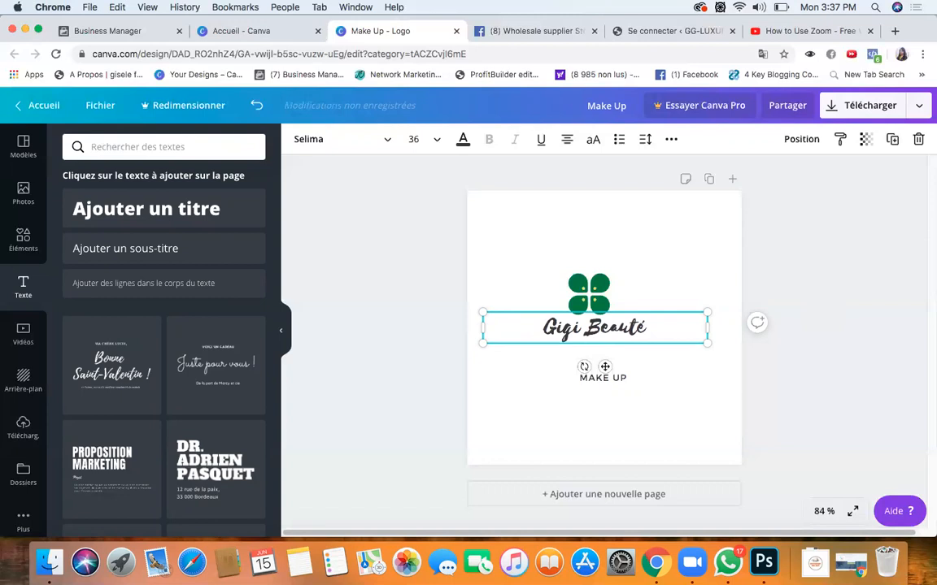
left_click(660, 307)
Step: Shift the "Gigi Beauté" text slightly right and move the "MAKE UP" tagline up directly beneath it
left_click(569, 327)
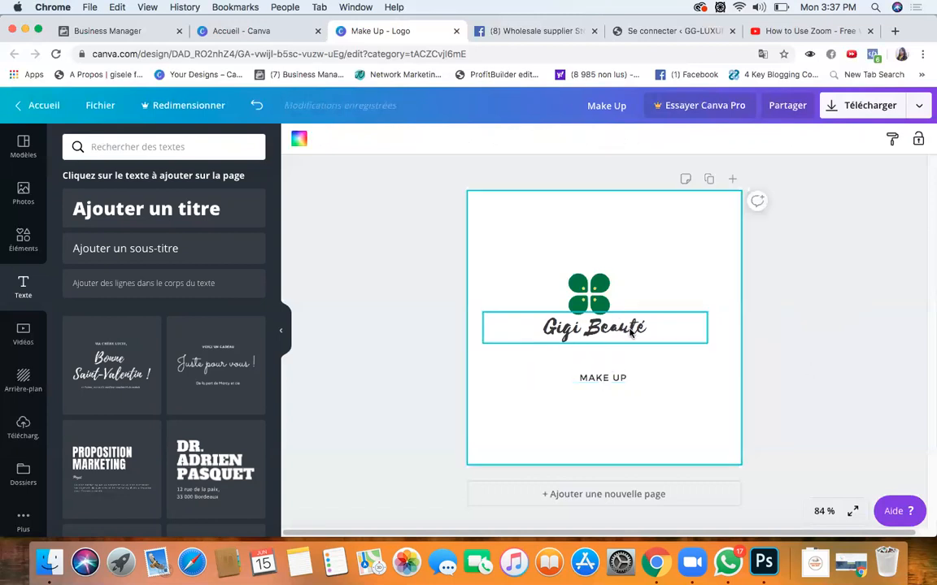
left_click_drag(563, 332, 568, 328)
left_click(634, 358)
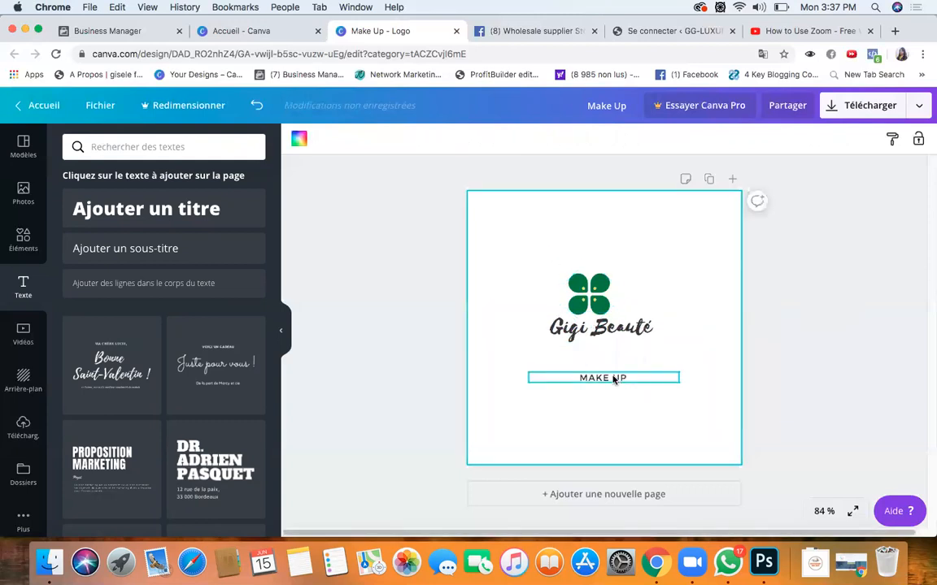
left_click(604, 379)
left_click_drag(603, 379, 594, 345)
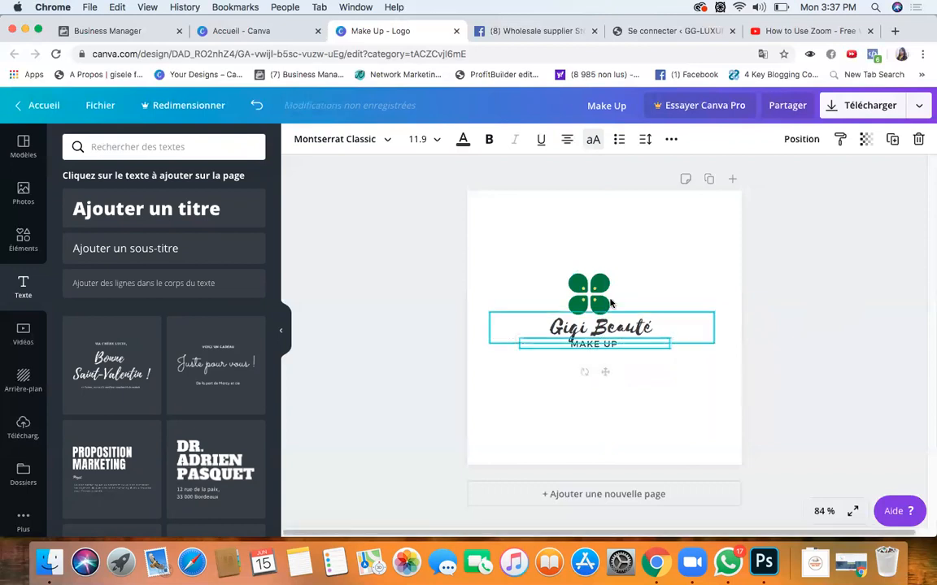
left_click(640, 247)
Step: Move the clover icon up and to the right, clear of the "Gigi Beauté" text
left_click_drag(602, 297, 611, 290)
left_click(648, 282)
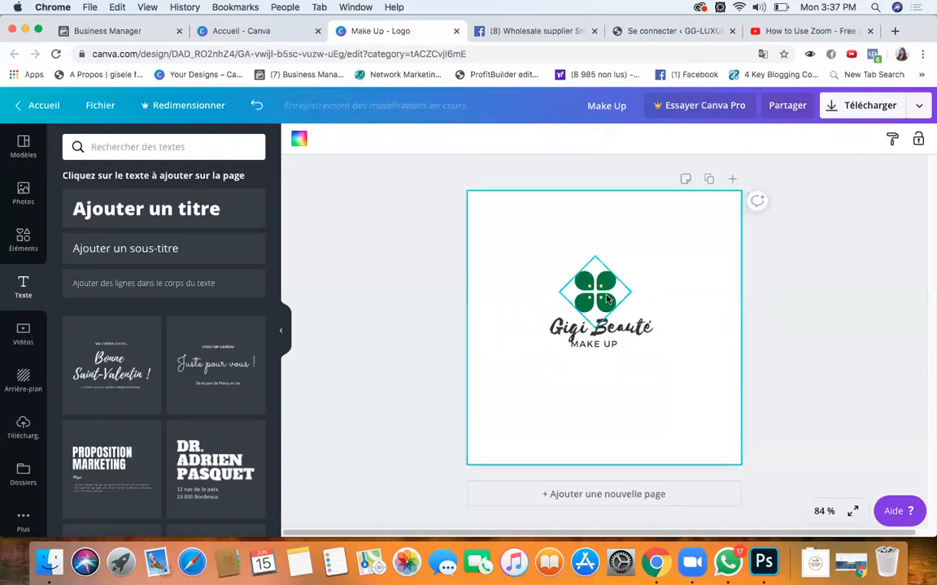
left_click(636, 330)
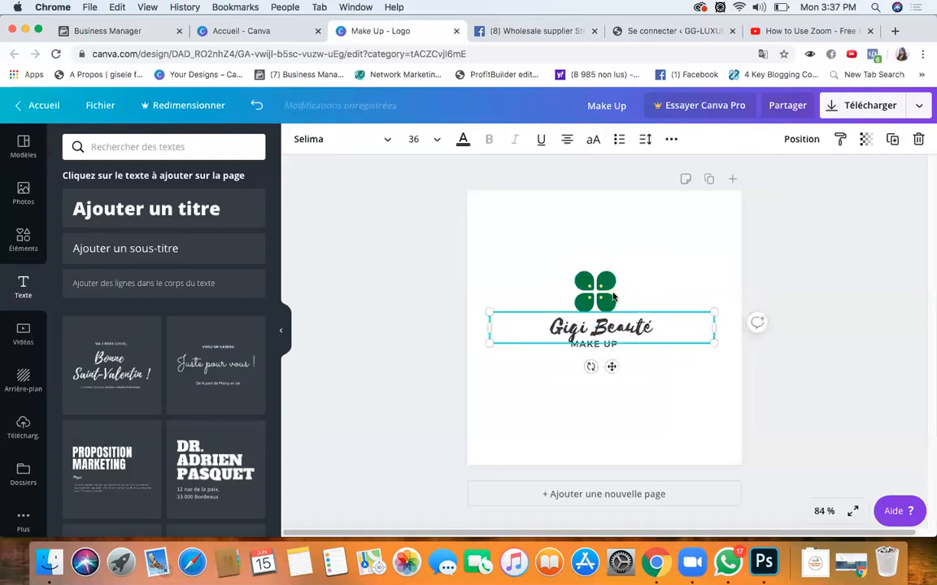
left_click(613, 307)
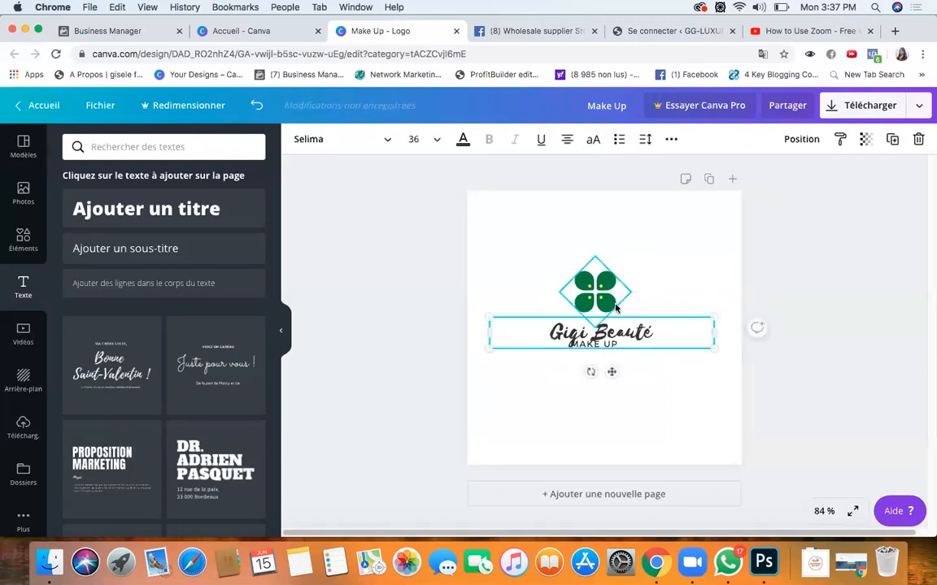
mouse_move(613, 307)
left_mouse_down()
mouse_move(582, 241)
mouse_move(667, 256)
mouse_move(626, 277)
mouse_move(620, 294)
left_mouse_up()
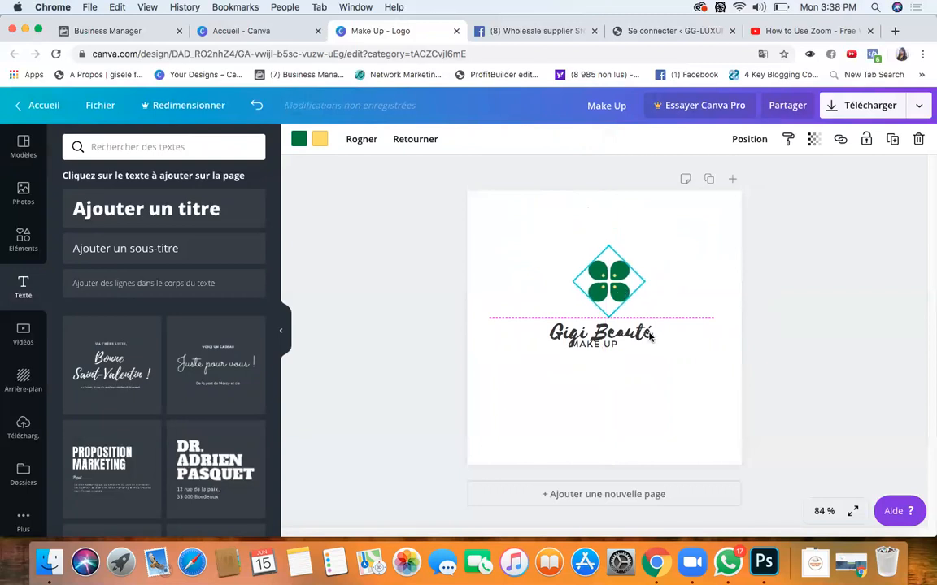
Step: Centre the "Gigi Beauté" text and the "MAKE UP" tagline beneath the clover icon, with a small gap between them
left_click(650, 339)
mouse_move(643, 333)
left_mouse_down()
mouse_move(653, 322)
mouse_move(609, 343)
mouse_move(630, 343)
left_mouse_up()
left_click(605, 344)
left_click(651, 391)
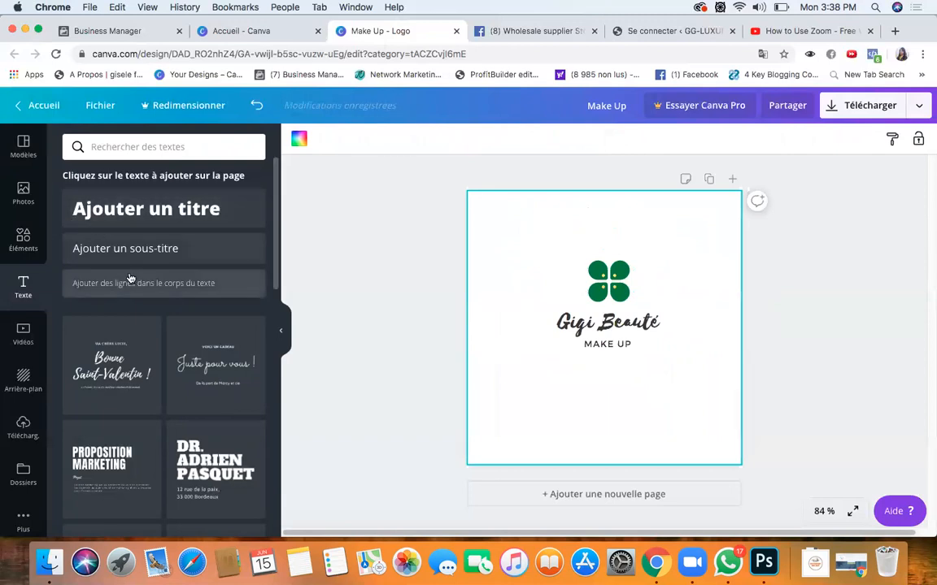
Step: Add the circle outline from the recently used elements and position it around the clover icon and both texts
left_click(24, 237)
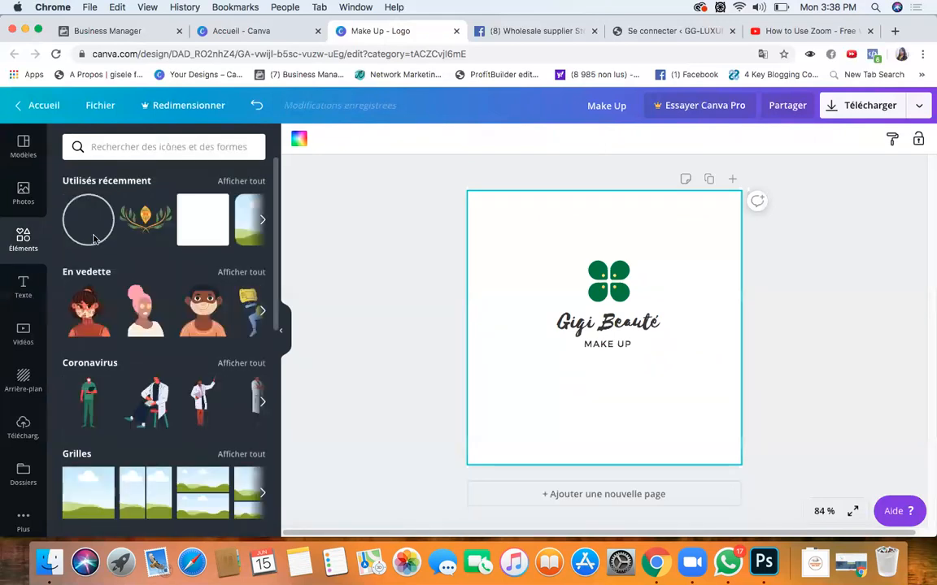
left_click(86, 224)
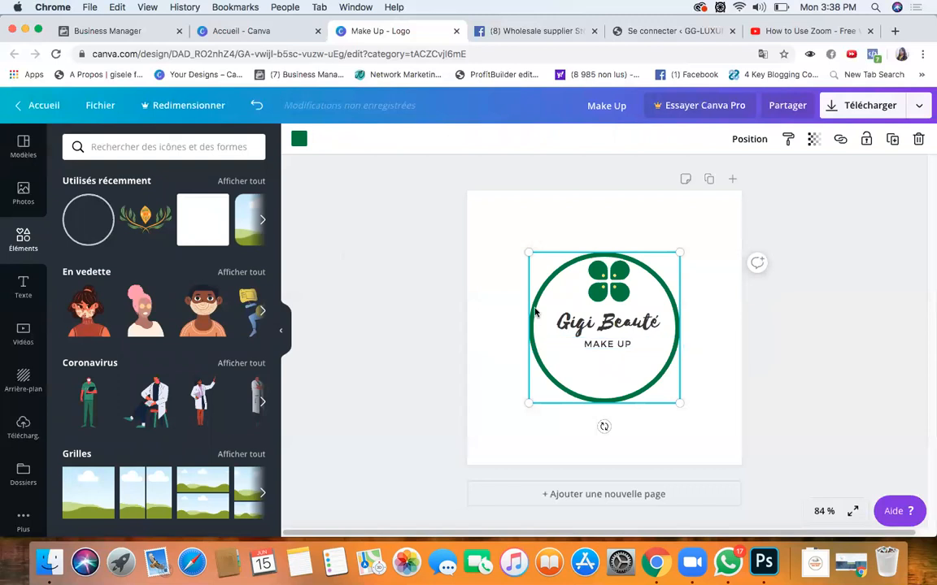
left_click_drag(570, 292, 572, 272)
left_click(481, 322)
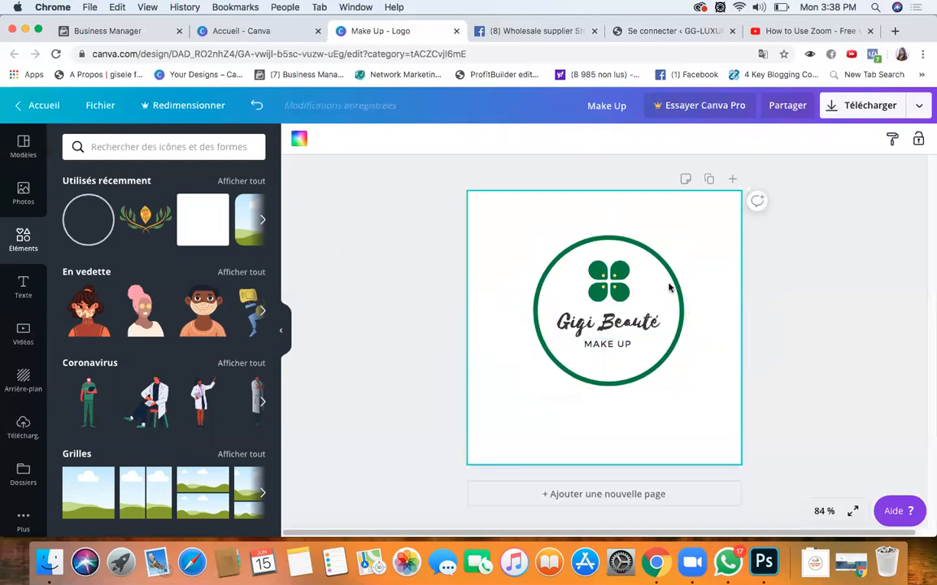
Step: Recolour the circle outline light green, after trying light purple
left_click(637, 248)
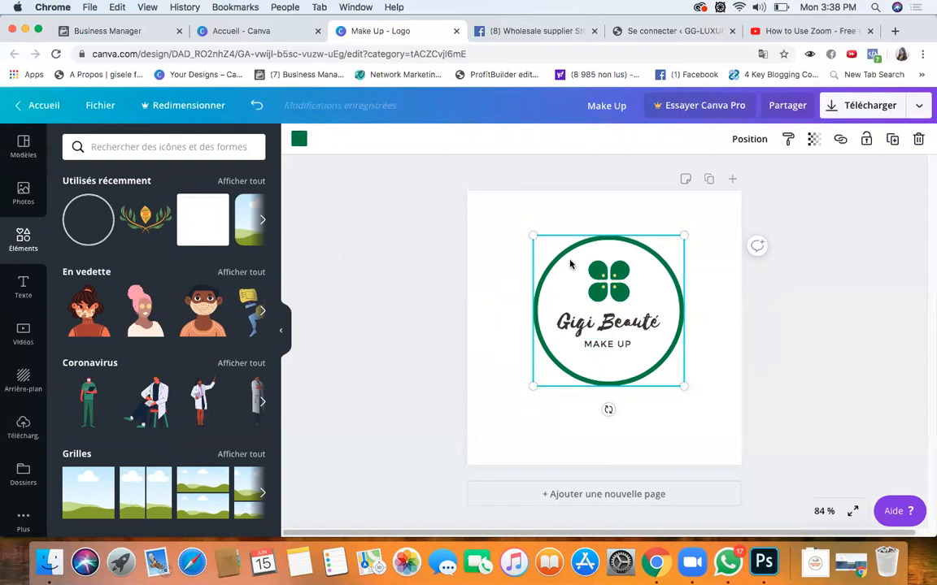
left_click(297, 139)
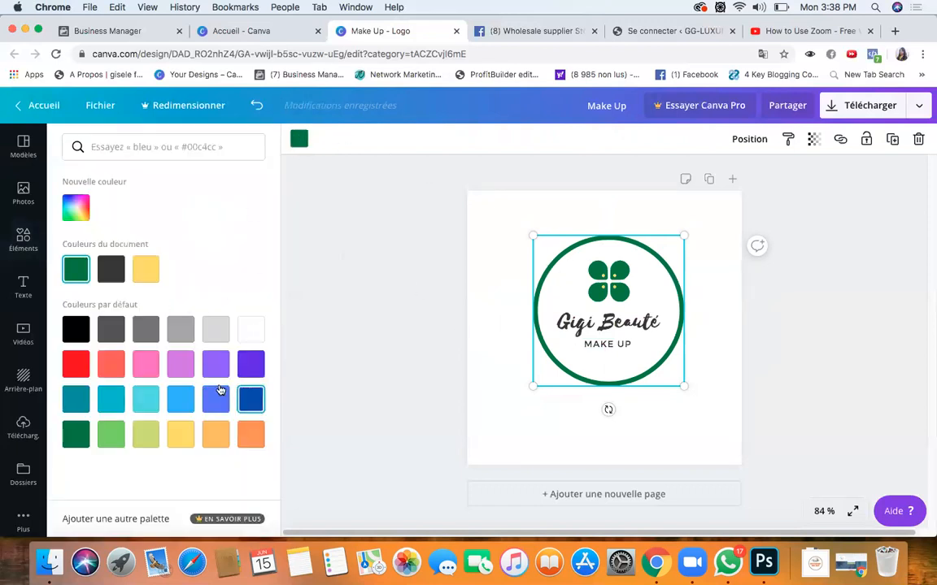
left_click(178, 363)
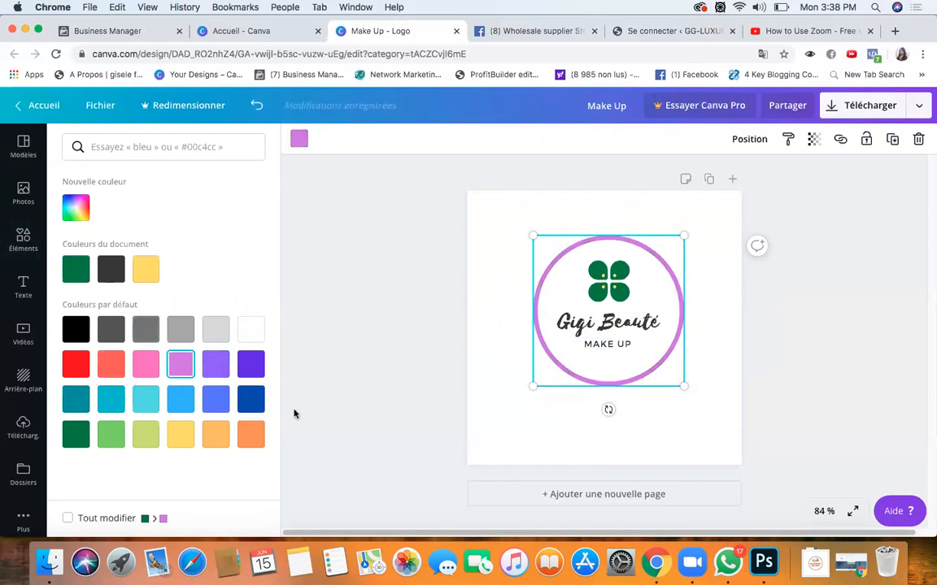
left_click(113, 436)
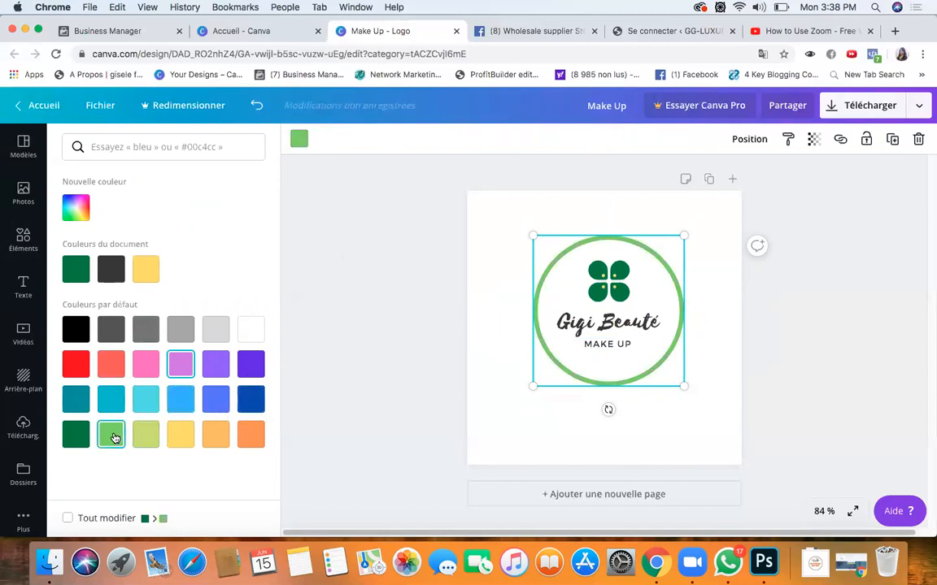
left_click(526, 412)
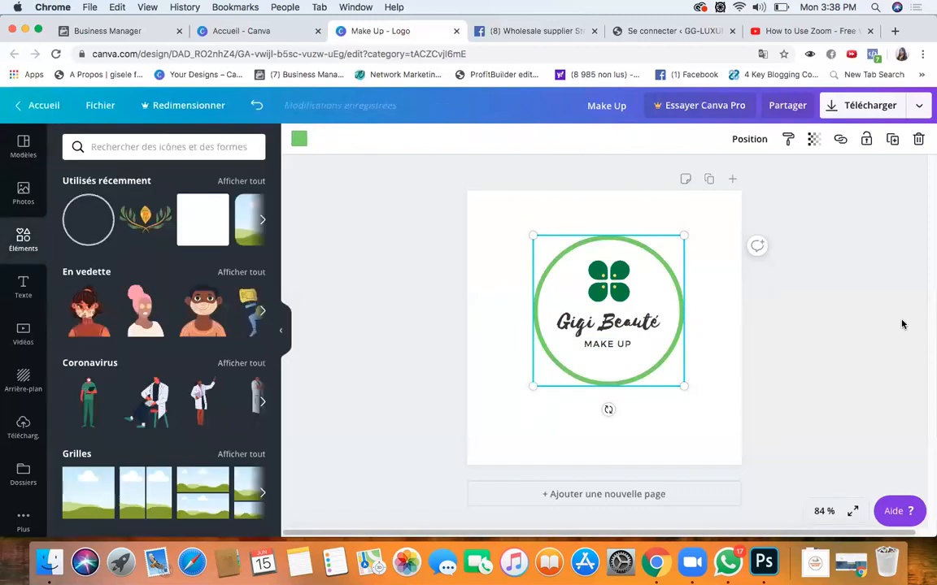
left_click(709, 320)
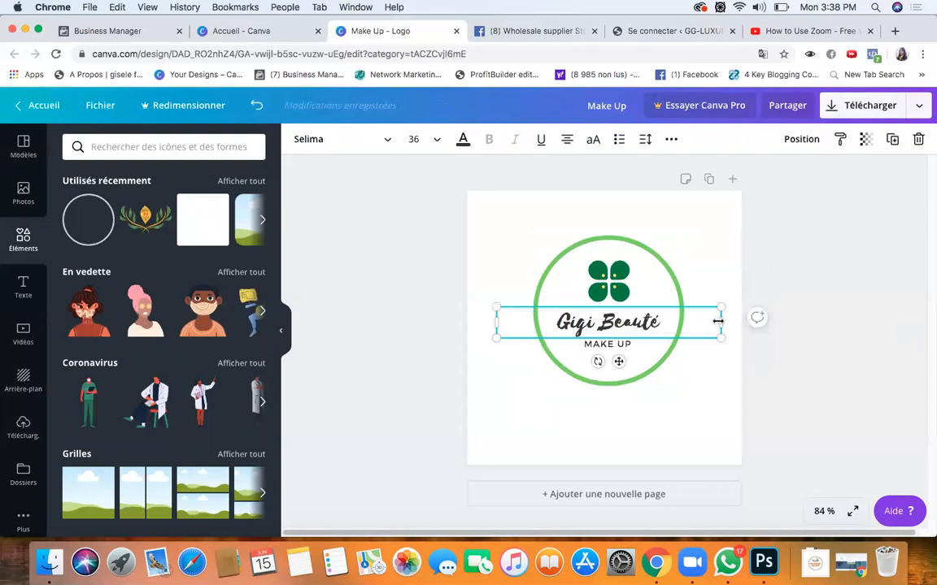
left_click(704, 266)
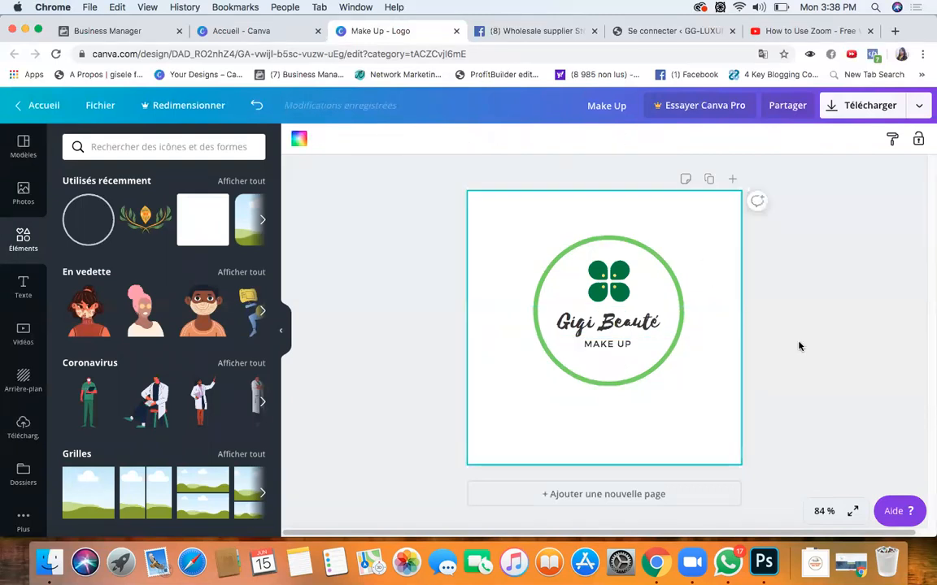
left_click(638, 333)
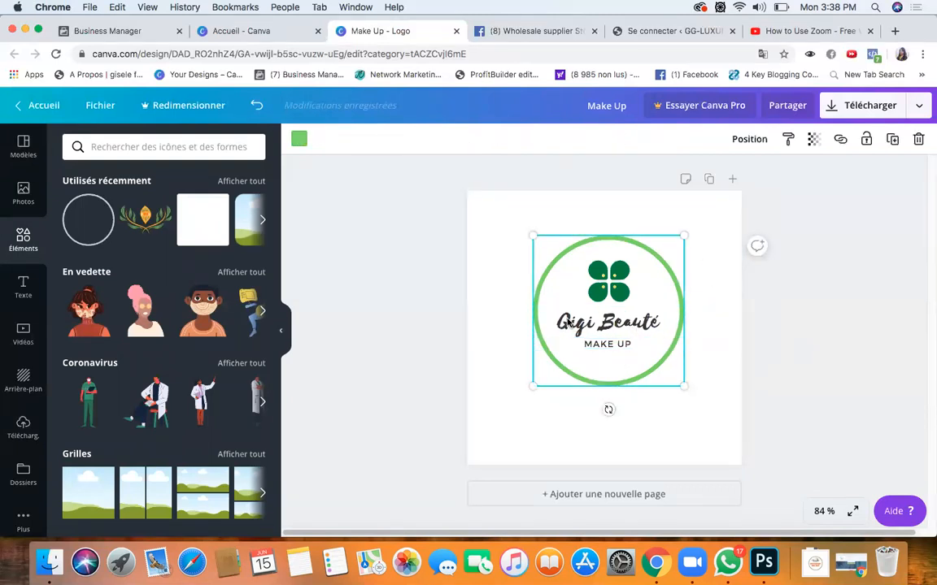
left_click(498, 271)
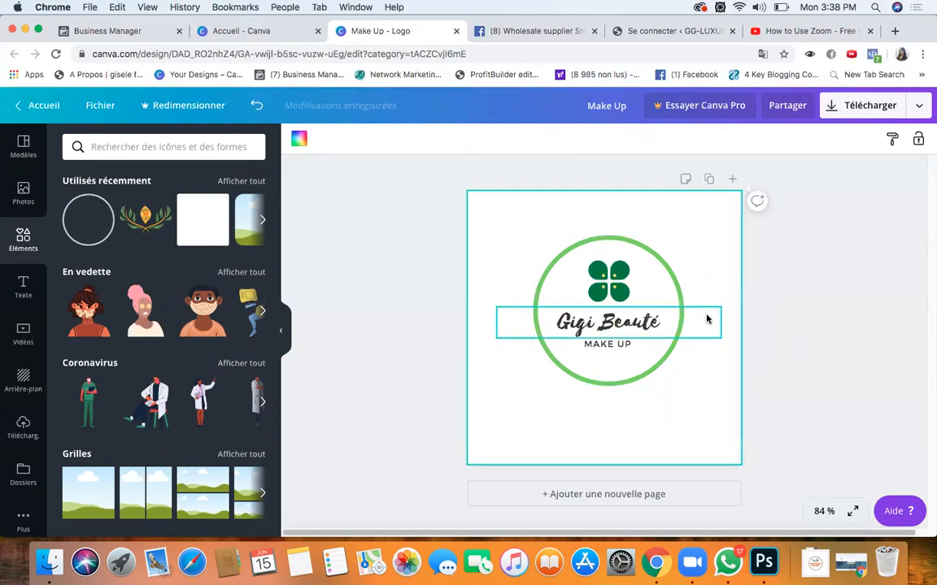
Step: Lower the "MAKE UP" tagline slightly within the circle, widening the gap below "Gigi Beauté"
left_click(564, 293)
left_click(631, 352)
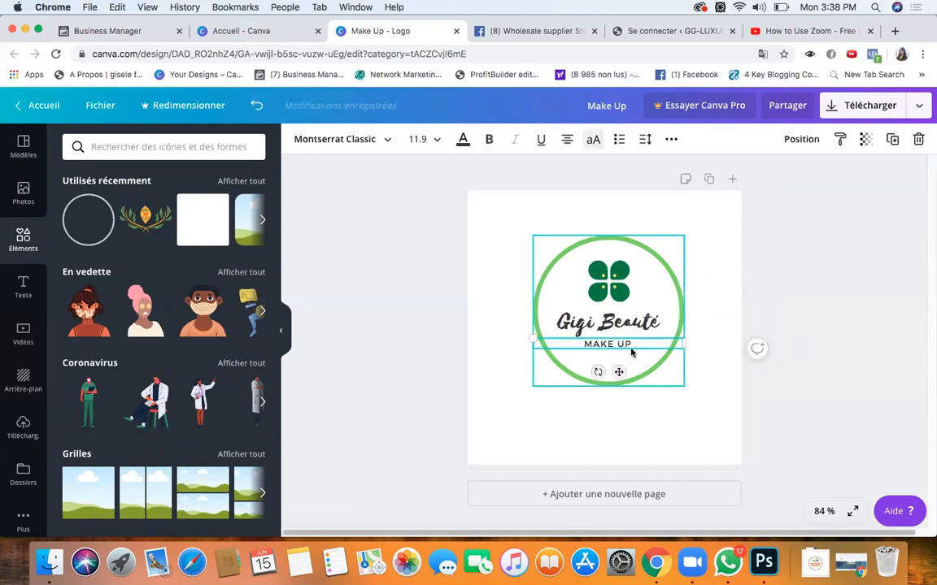
left_click_drag(631, 351, 618, 348)
left_click(632, 325)
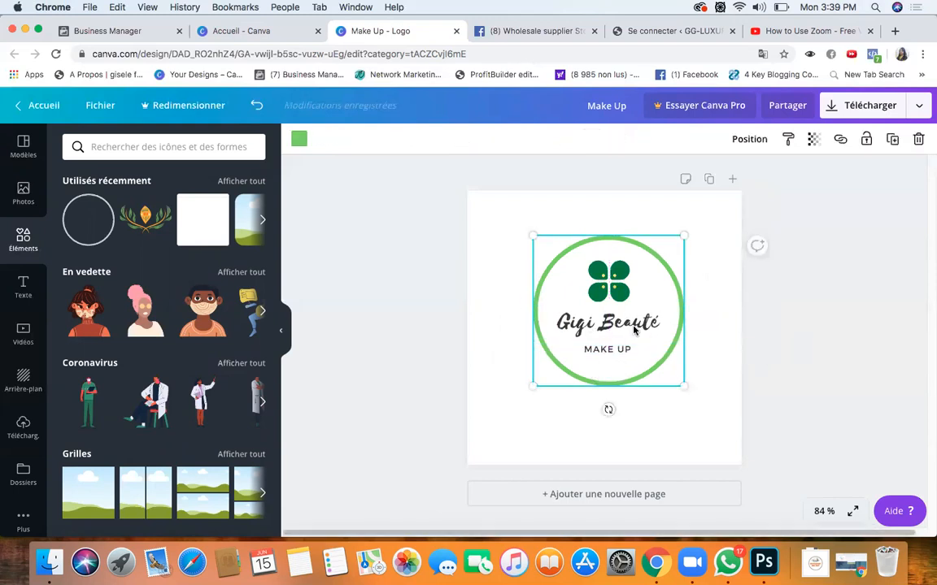
left_click(482, 276)
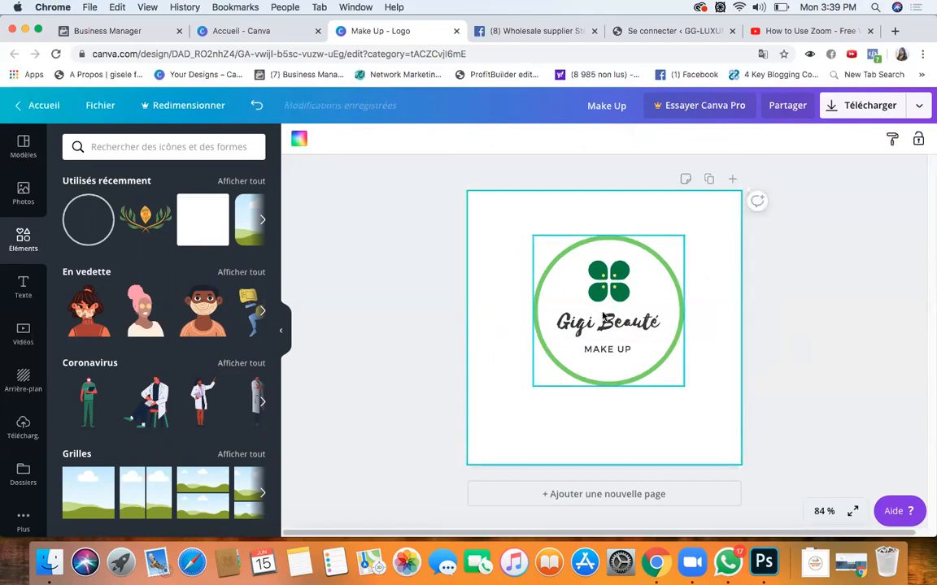
left_click(602, 327)
left_click_drag(613, 329, 616, 322)
left_click(719, 280)
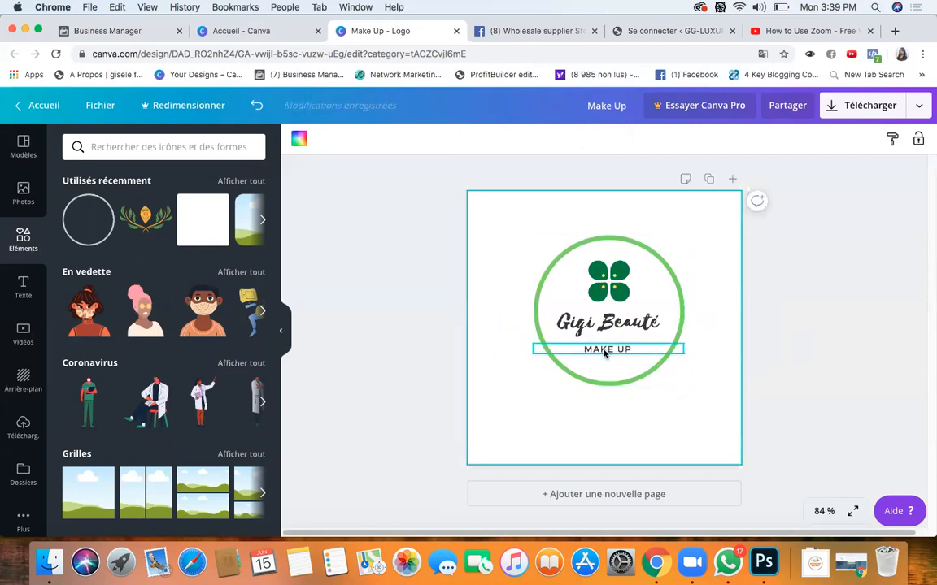
left_click(607, 352)
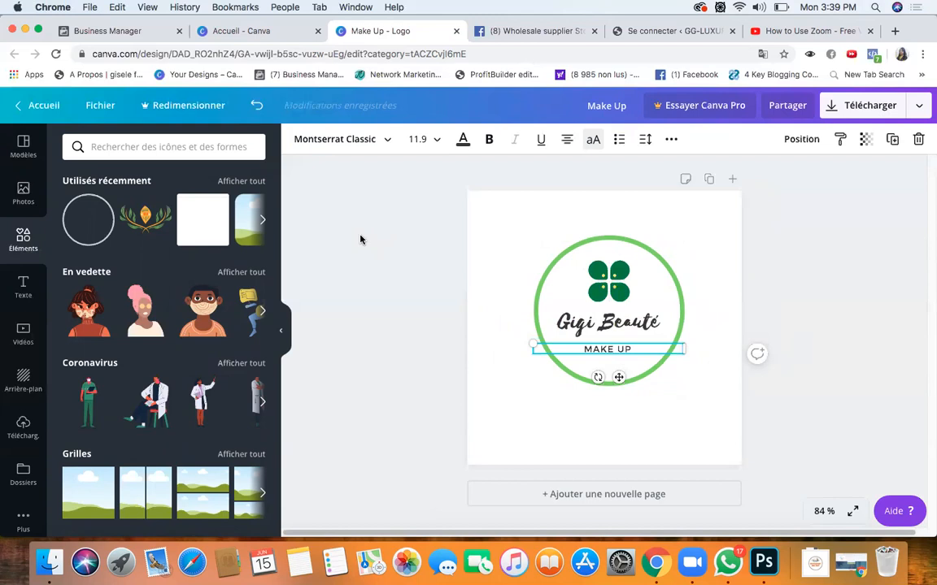
left_click(445, 265)
left_click(568, 290)
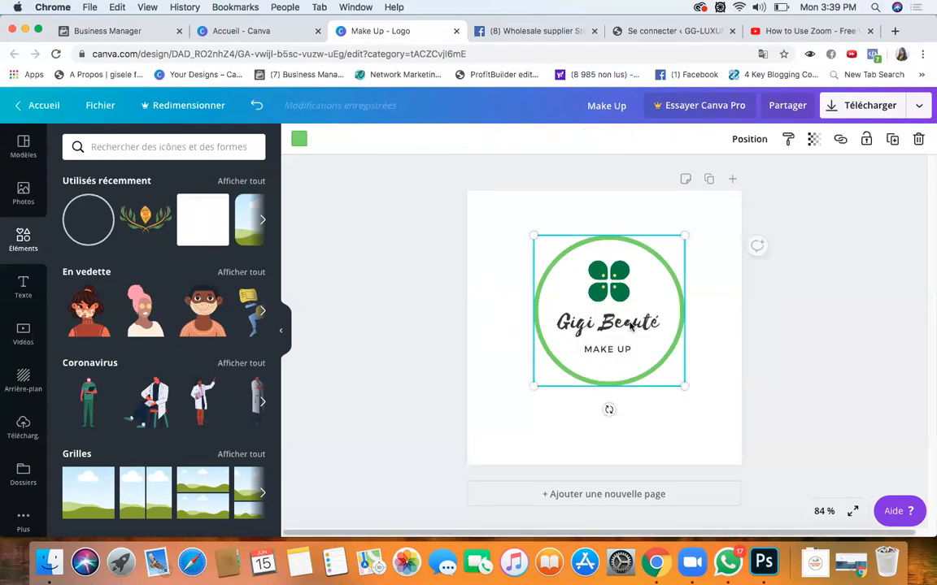
left_click(648, 402)
left_click(625, 356)
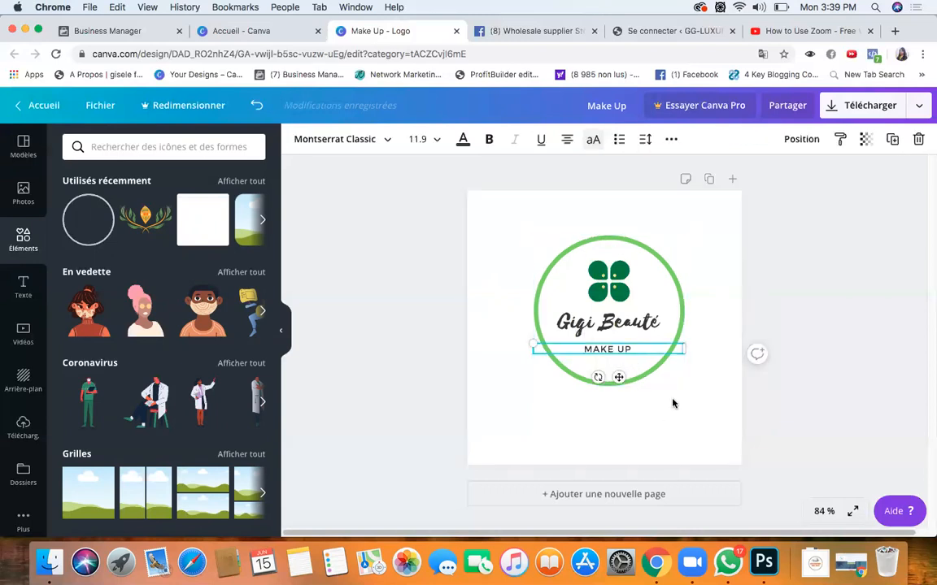
left_click(681, 416)
Step: Raise the "MAKE UP" tagline slightly inside the circle, narrowing the gap below "Gigi Beauté" and keeping it centred
left_click(607, 350)
left_click(607, 350)
left_click_drag(607, 350, 611, 345)
left_click(674, 407)
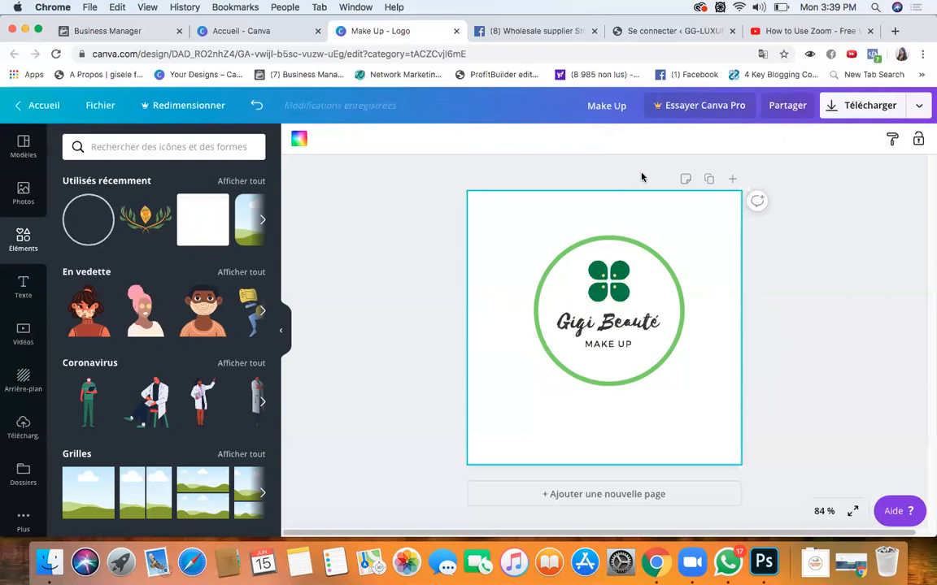
Step: Download the finished logo as a PNG file at 500 x 500 px, without a transparent background or compression
left_click(868, 106)
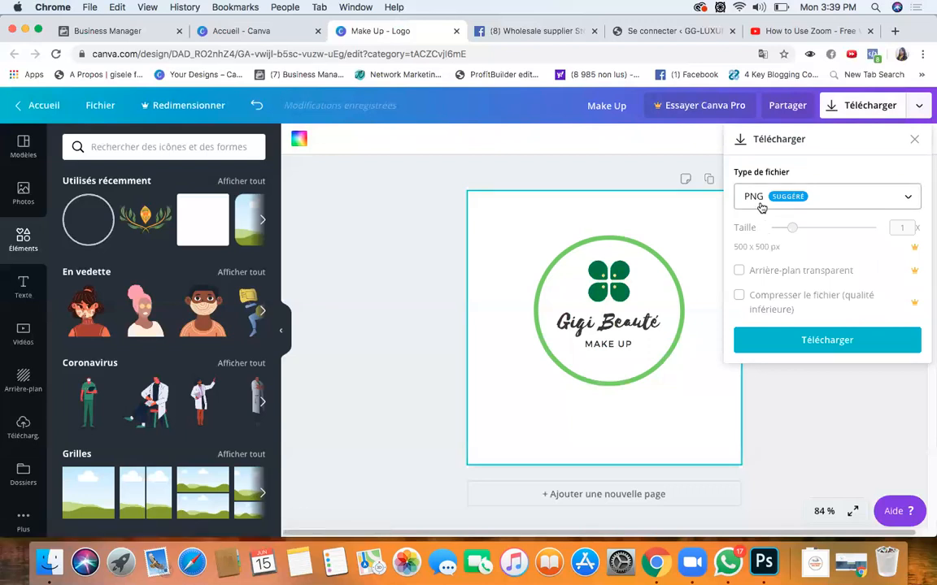
left_click(826, 342)
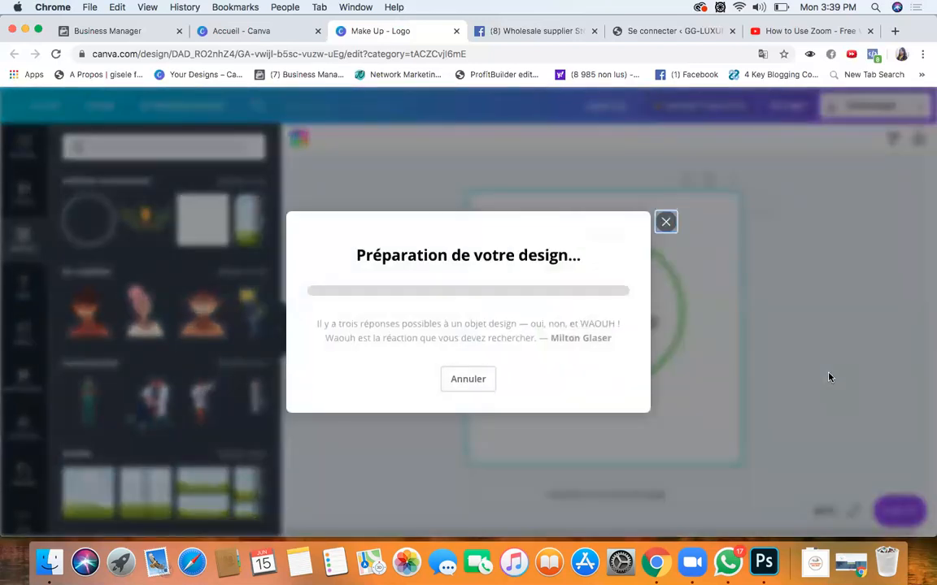